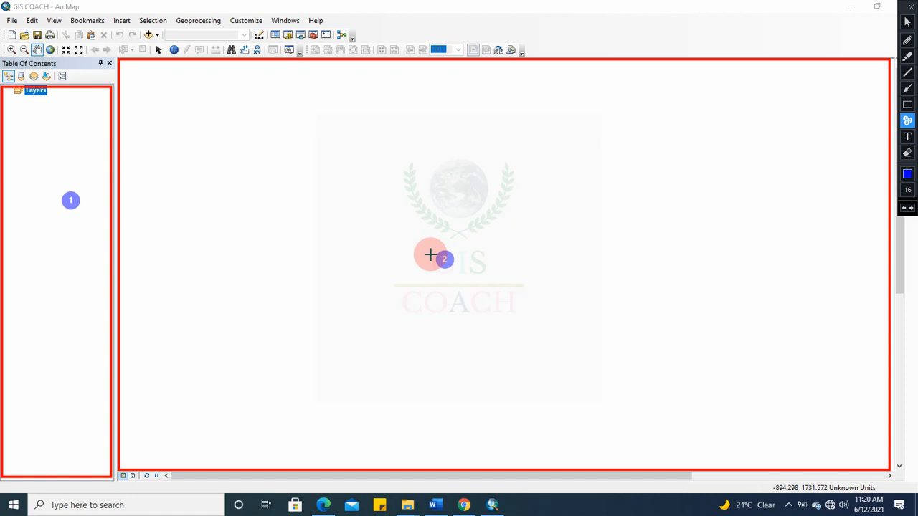
Outline the main menu bar with a red annotation rectangle and tag it with number marker 3
{"action": "left_click", "coordinate": [38, 49]}
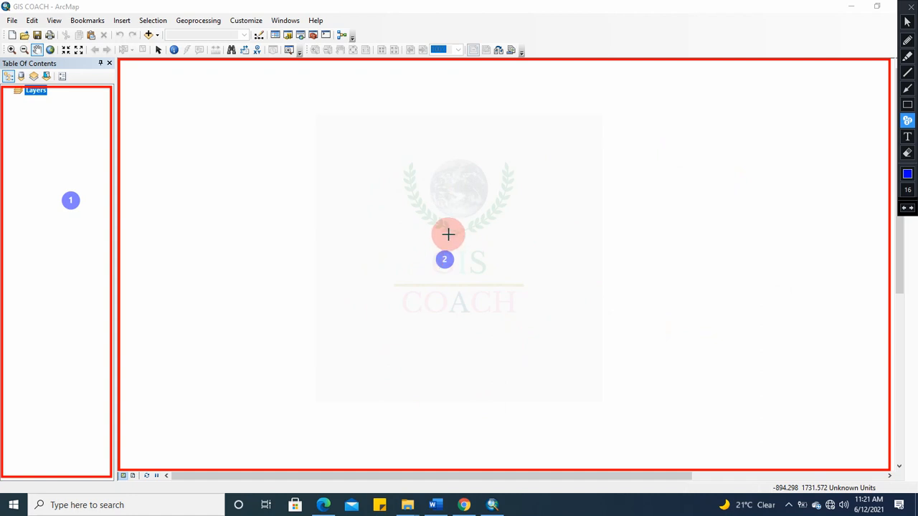
{"action": "left_click", "coordinate": [908, 105]}
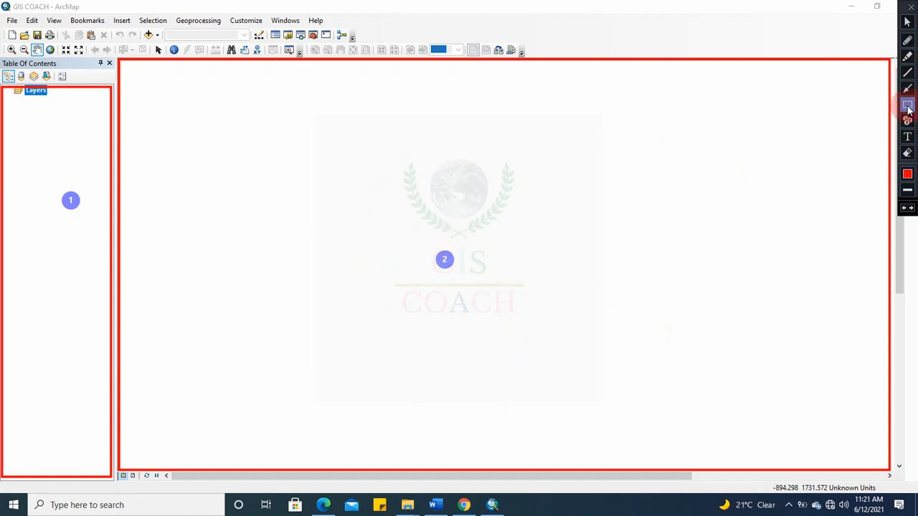
{"action": "left_click_drag", "start_coordinate": [3, 12], "coordinate": [346, 29]}
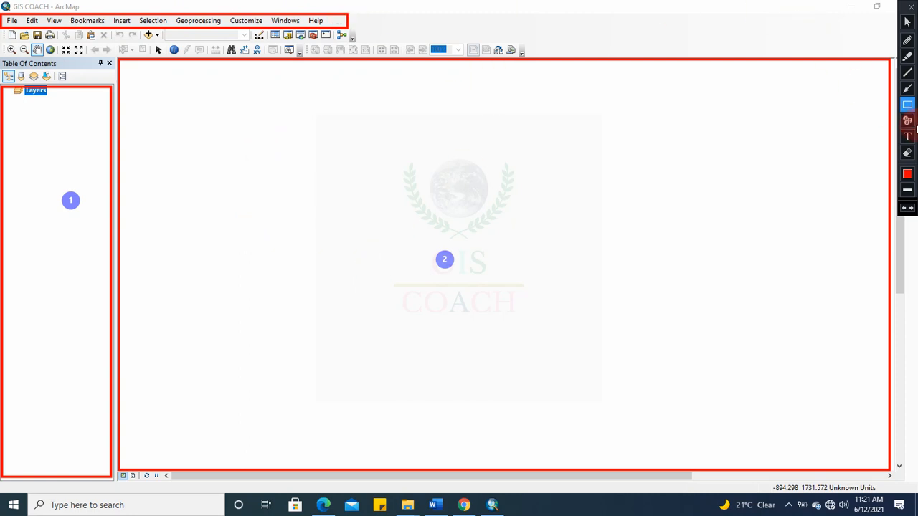
{"action": "left_click", "coordinate": [907, 121]}
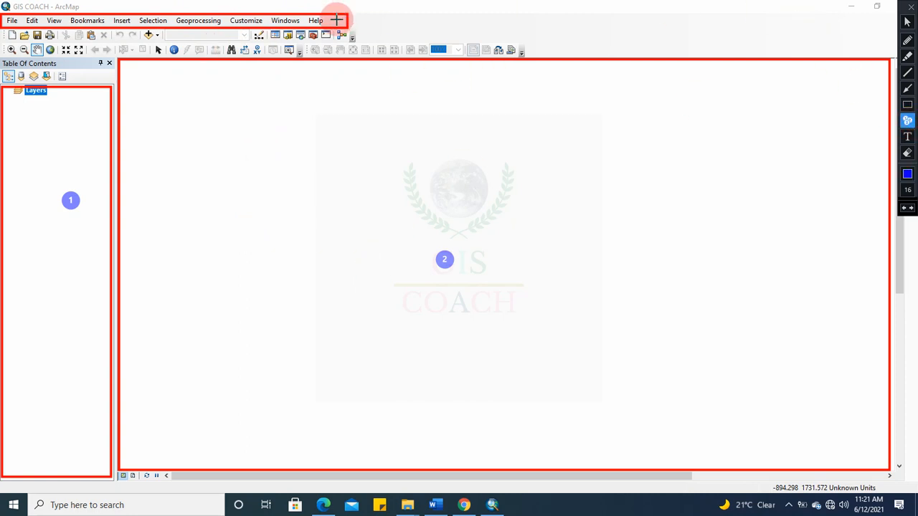
{"action": "left_click", "coordinate": [335, 21]}
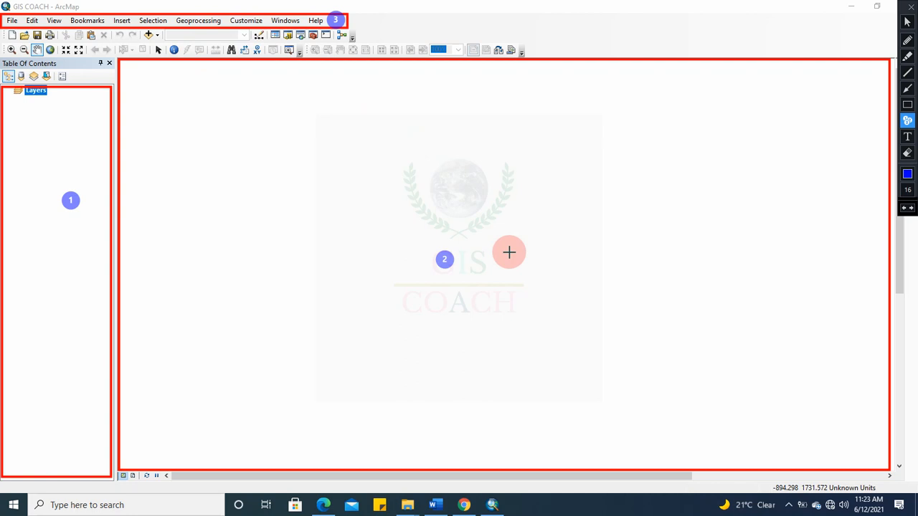
Outline the Add Data tool in red, tag it with number marker 4, and close the screen annotations
{"action": "left_click", "coordinate": [174, 50]}
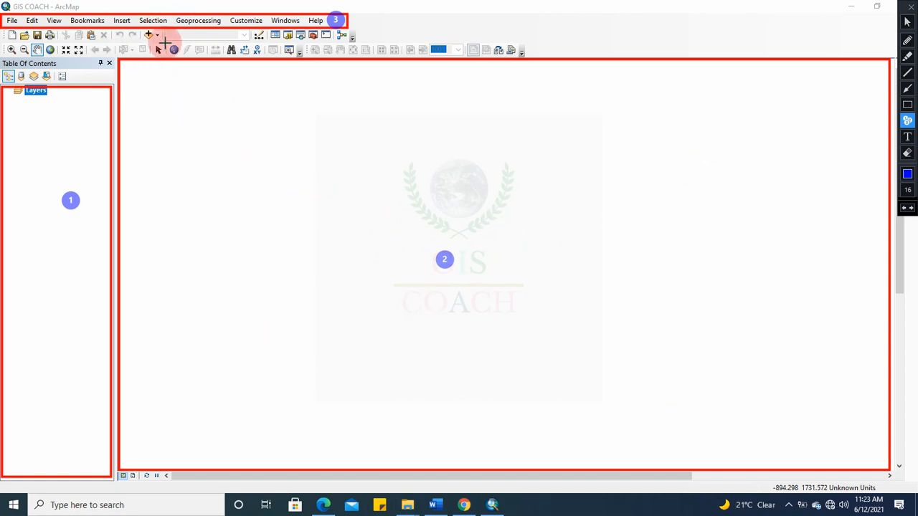
{"action": "left_click", "coordinate": [908, 105]}
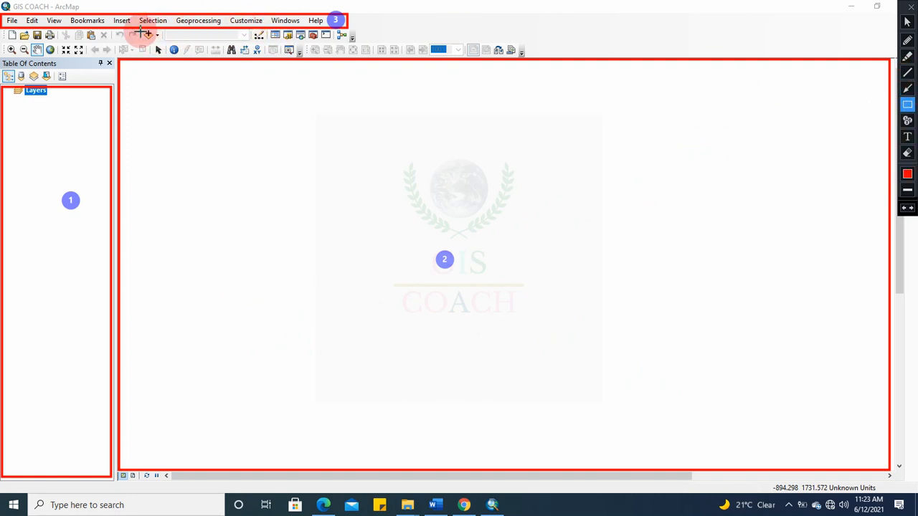
{"action": "left_click_drag", "start_coordinate": [141, 29], "coordinate": [164, 41]}
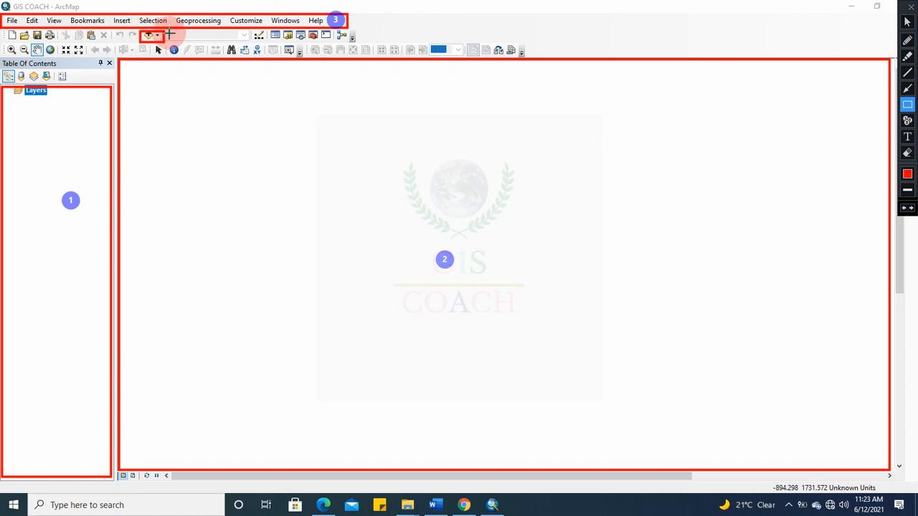
{"action": "left_click", "coordinate": [908, 120]}
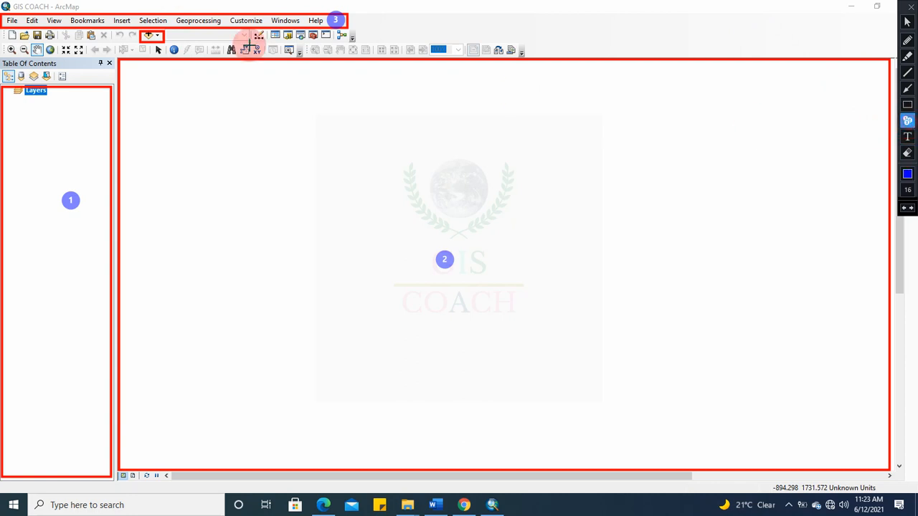
{"action": "left_click", "coordinate": [169, 36]}
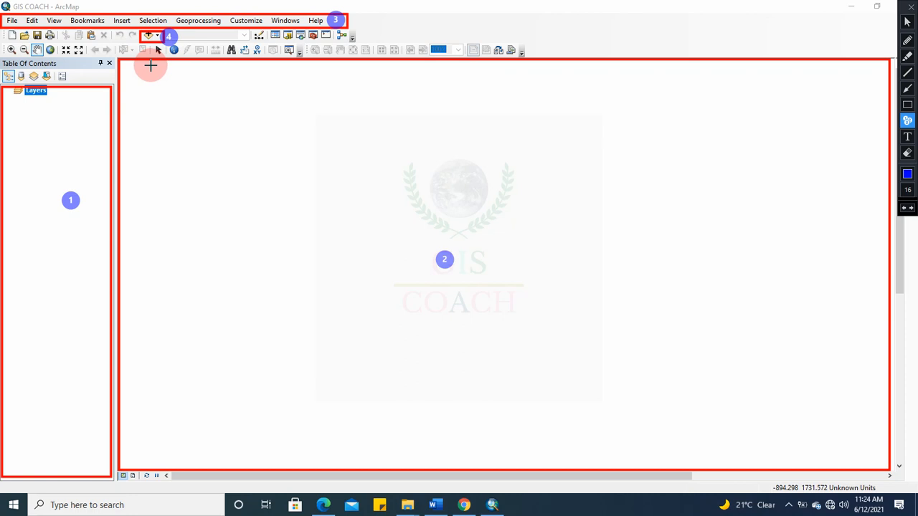
{"action": "left_click", "coordinate": [912, 7]}
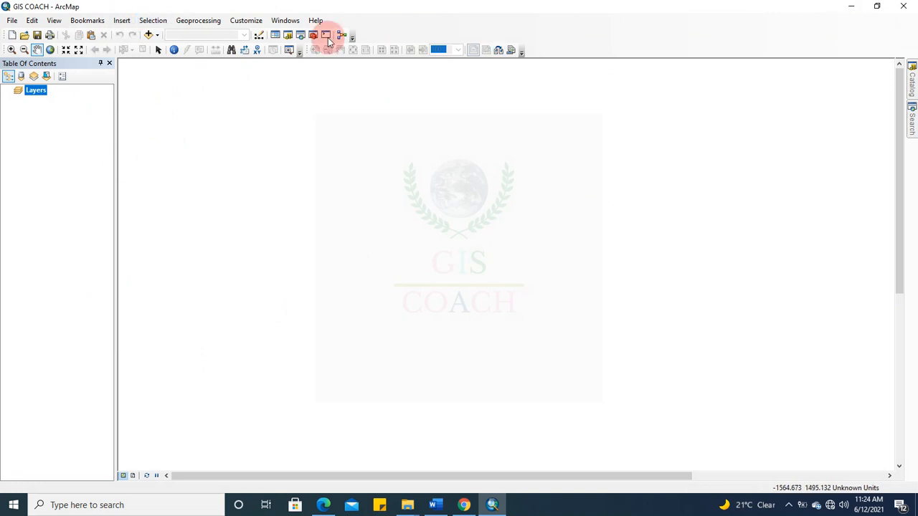
Switch the map to layout view and start adding data, browsing to the Home - GIS COACH\Lessons folder
{"action": "left_click", "coordinate": [134, 476]}
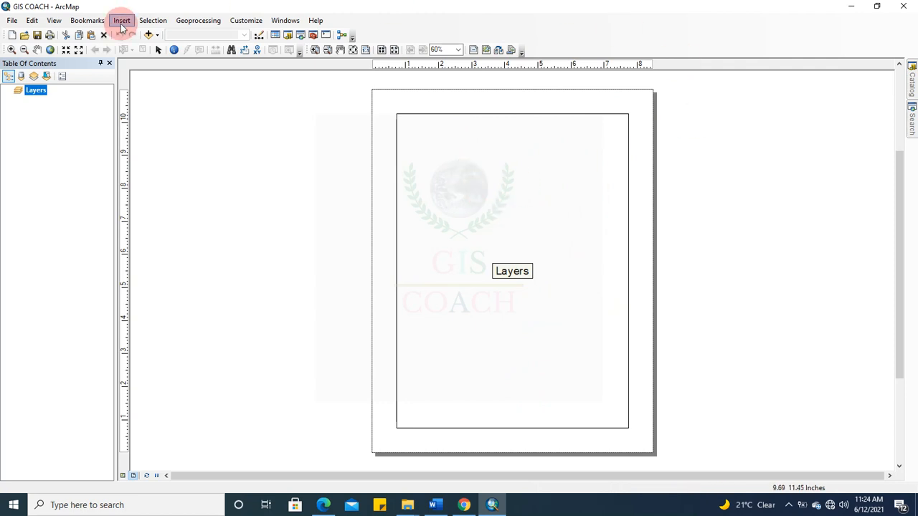
{"action": "left_click", "coordinate": [159, 36]}
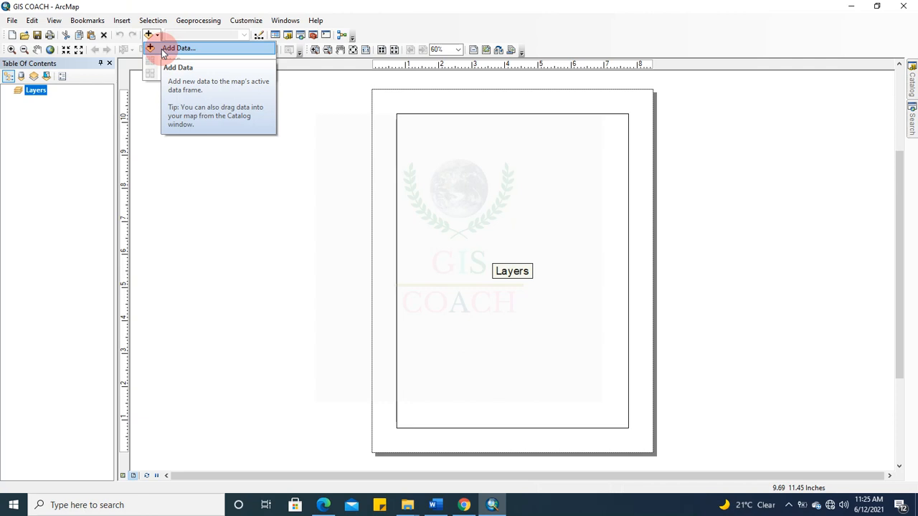
{"action": "left_click", "coordinate": [164, 49]}
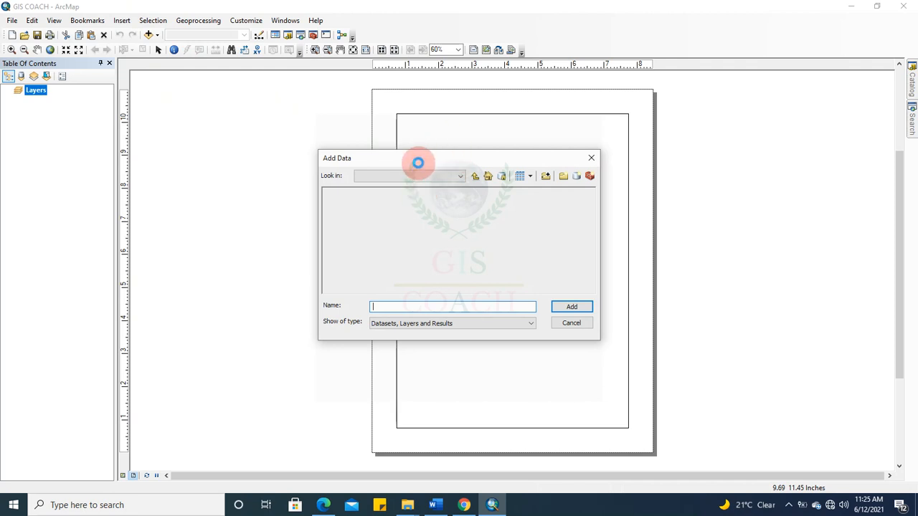
{"action": "left_click_drag", "start_coordinate": [447, 149], "coordinate": [508, 134]}
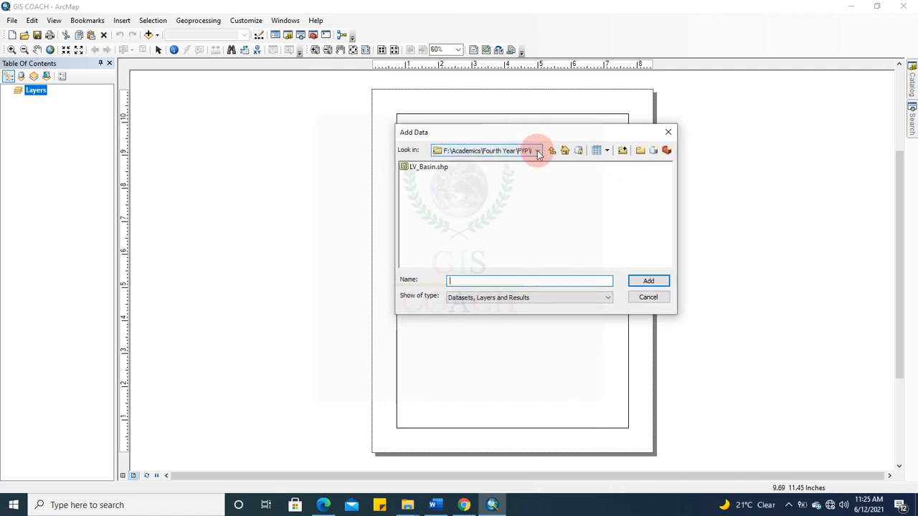
{"action": "left_click", "coordinate": [538, 152]}
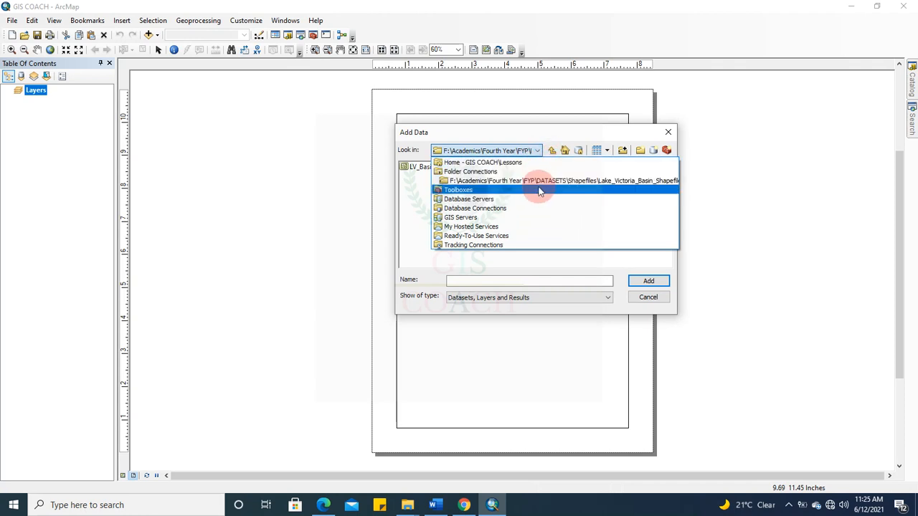
{"action": "left_click", "coordinate": [522, 162]}
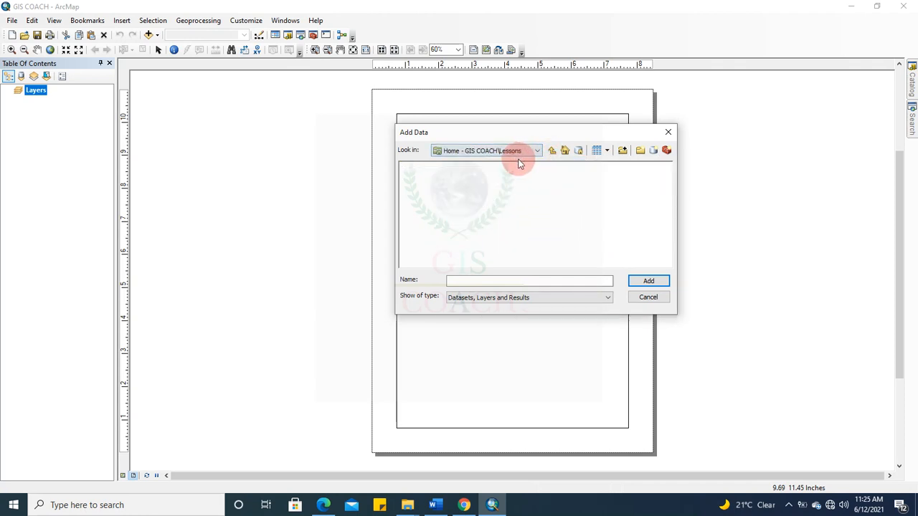
Create a folder connection to the GIS COACH folder on the BOOKS & SURVEYING (F:) drive
{"action": "left_click", "coordinate": [621, 152]}
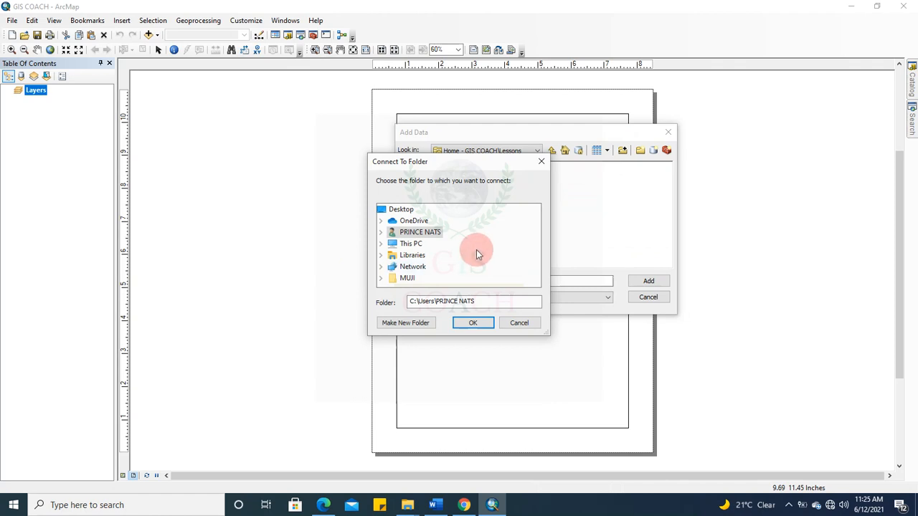
{"action": "left_click", "coordinate": [382, 244]}
{"action": "scroll", "coordinate": [459, 248], "scroll_direction": "down", "scroll_amount": 3}
{"action": "scroll", "coordinate": [449, 241], "scroll_direction": "up", "scroll_amount": 4}
{"action": "scroll", "coordinate": [416, 255], "scroll_direction": "down", "scroll_amount": 2}
{"action": "scroll", "coordinate": [399, 265], "scroll_direction": "down", "scroll_amount": 2}
{"action": "left_click", "coordinate": [391, 240]}
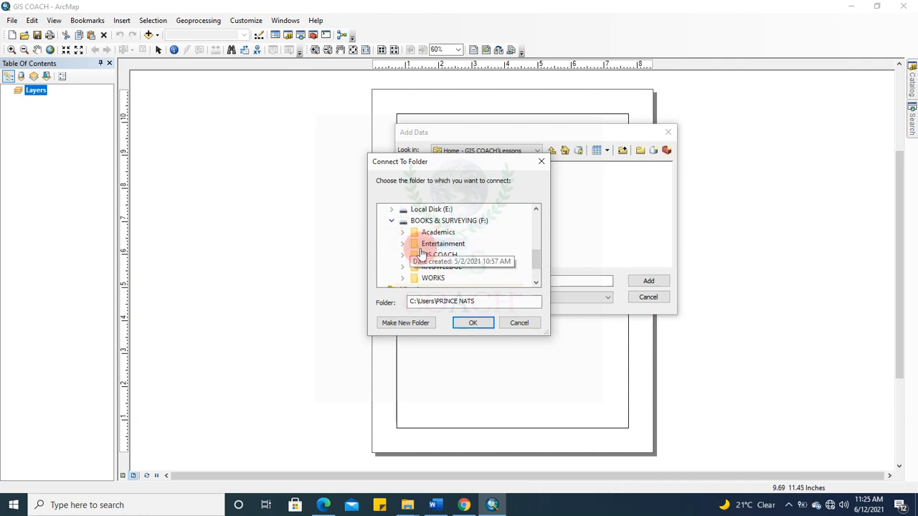
{"action": "double_click", "coordinate": [423, 255]}
{"action": "left_click", "coordinate": [473, 323]}
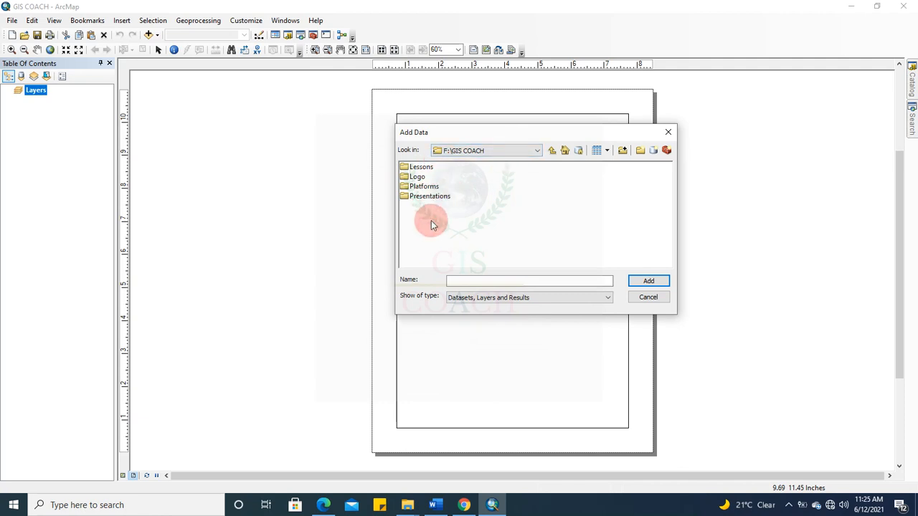
Add the LV_Basin.shp shapefile from the connected Lake Victoria basin folder to the map
{"action": "left_click", "coordinate": [534, 152]}
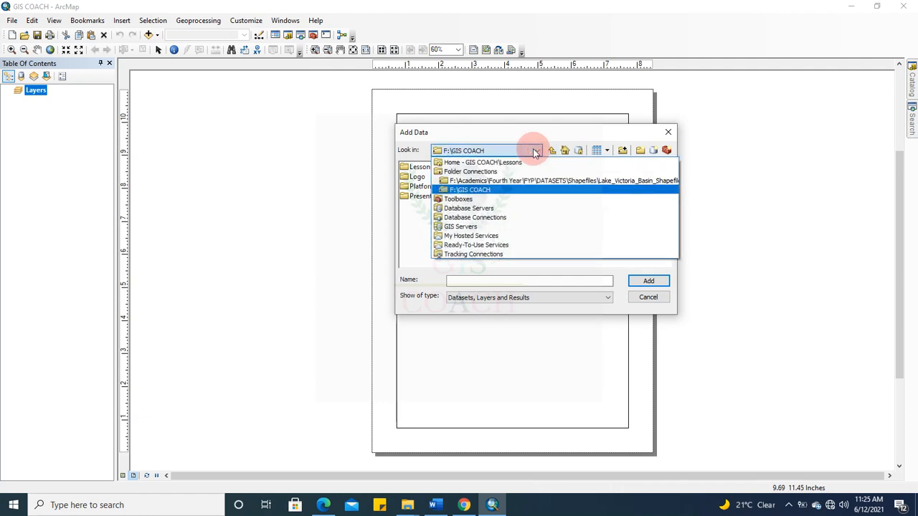
{"action": "left_click", "coordinate": [533, 185]}
{"action": "left_click", "coordinate": [422, 169]}
{"action": "left_click", "coordinate": [648, 280]}
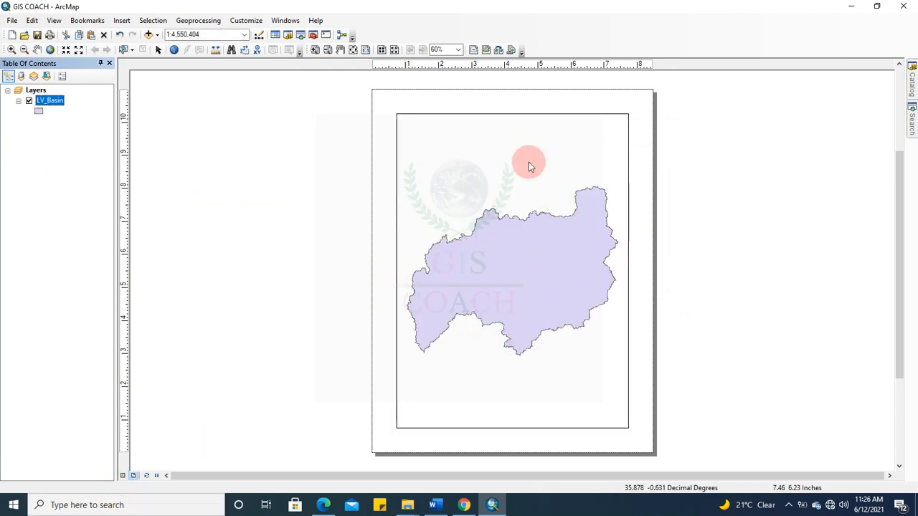
Compare the LV_Basin layer in data view and layout view, and review the map elements available for insertion
{"action": "left_click", "coordinate": [122, 475]}
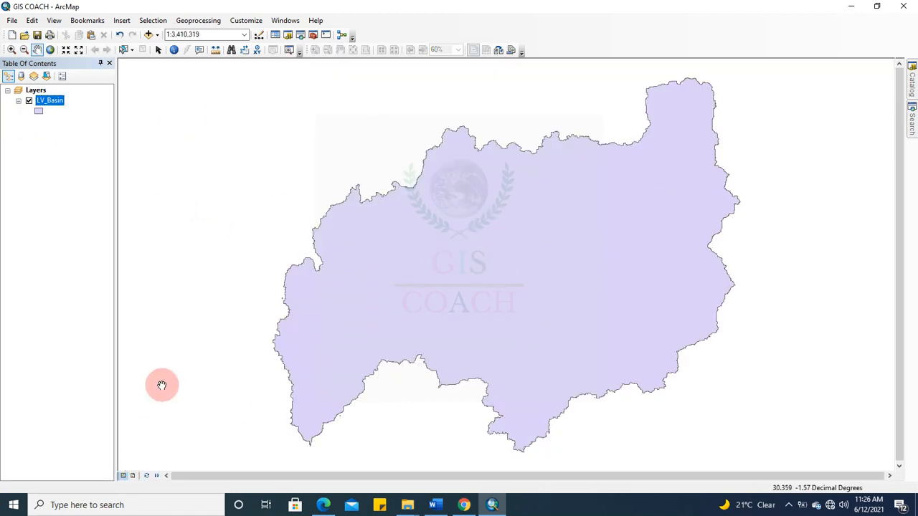
{"action": "left_click", "coordinate": [134, 477]}
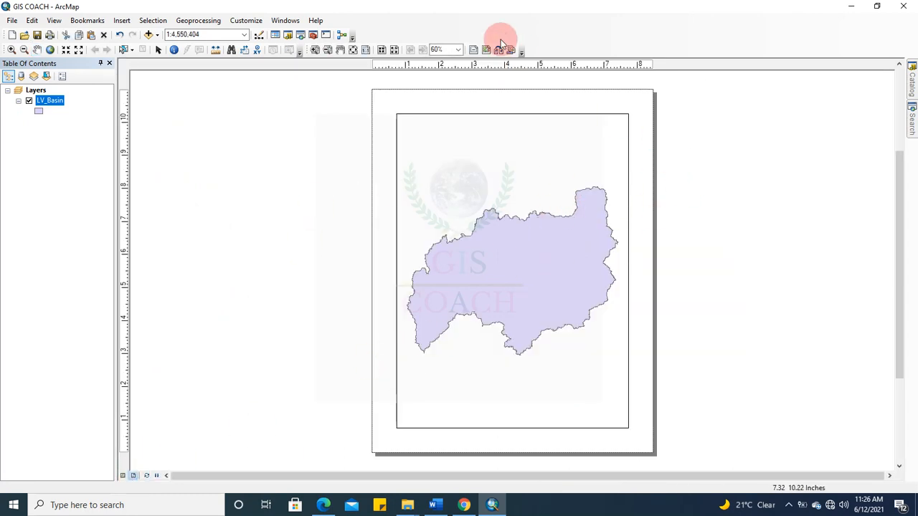
{"action": "left_click", "coordinate": [130, 22]}
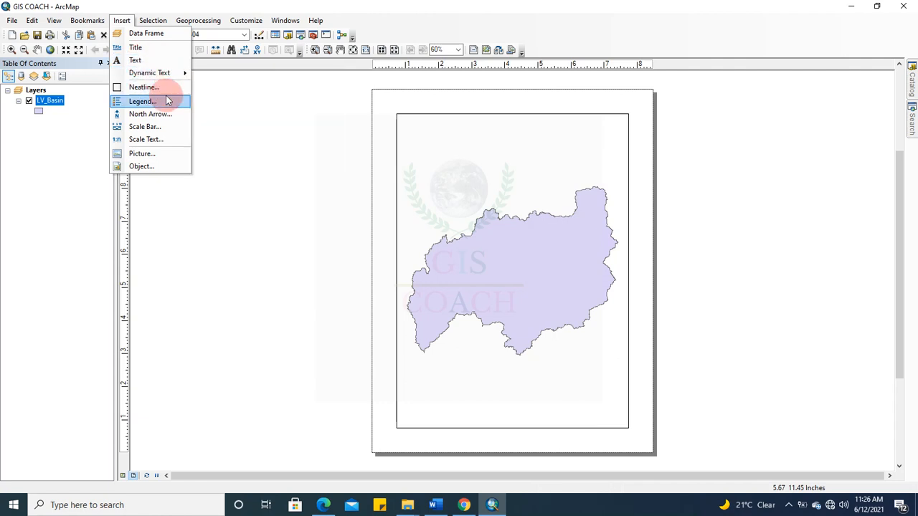
{"action": "left_click", "coordinate": [293, 151]}
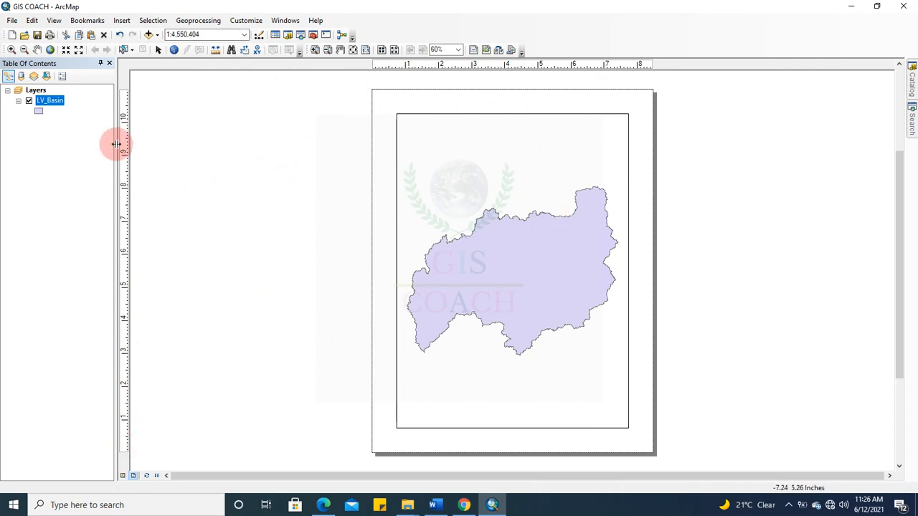
{"action": "left_click", "coordinate": [51, 101]}
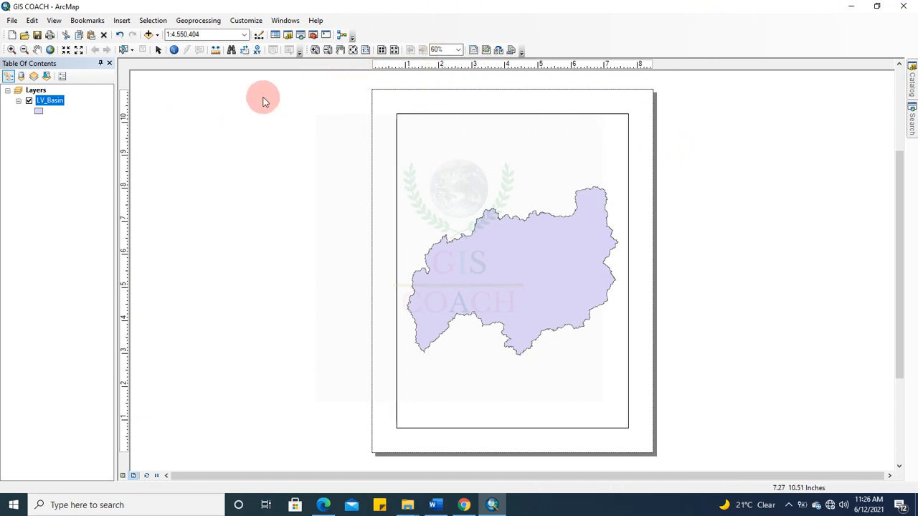
Switch to data view, examine the LV_Basin layer by panning and zooming, and restore the full extent
{"action": "left_click", "coordinate": [122, 476]}
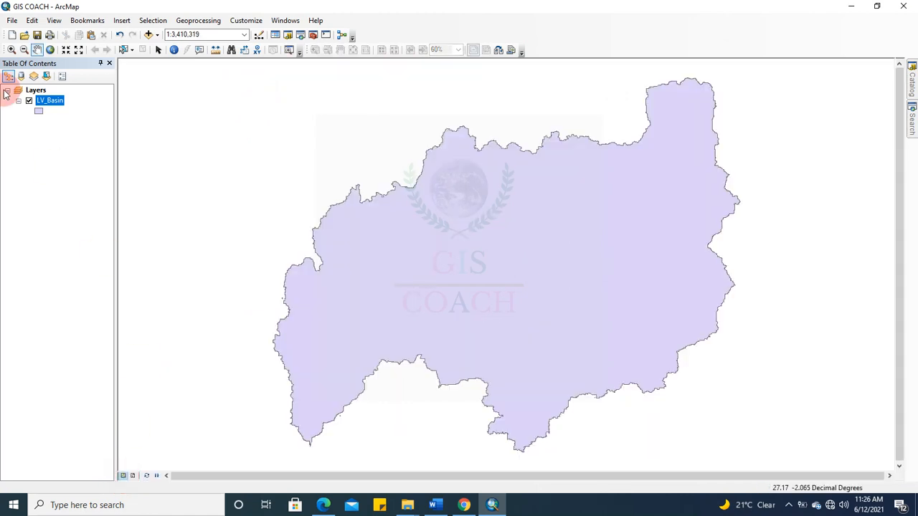
{"action": "left_click_drag", "start_coordinate": [463, 246], "coordinate": [437, 237]}
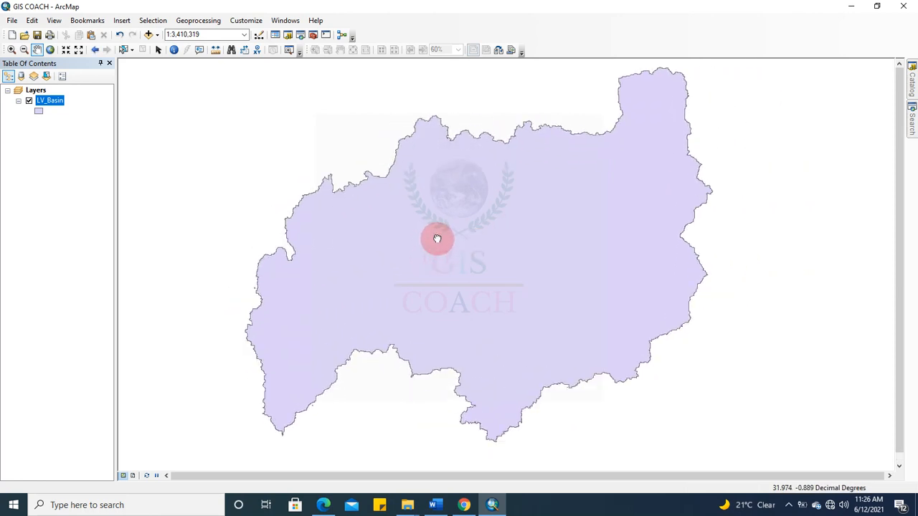
{"action": "left_click_drag", "start_coordinate": [547, 248], "coordinate": [540, 267]}
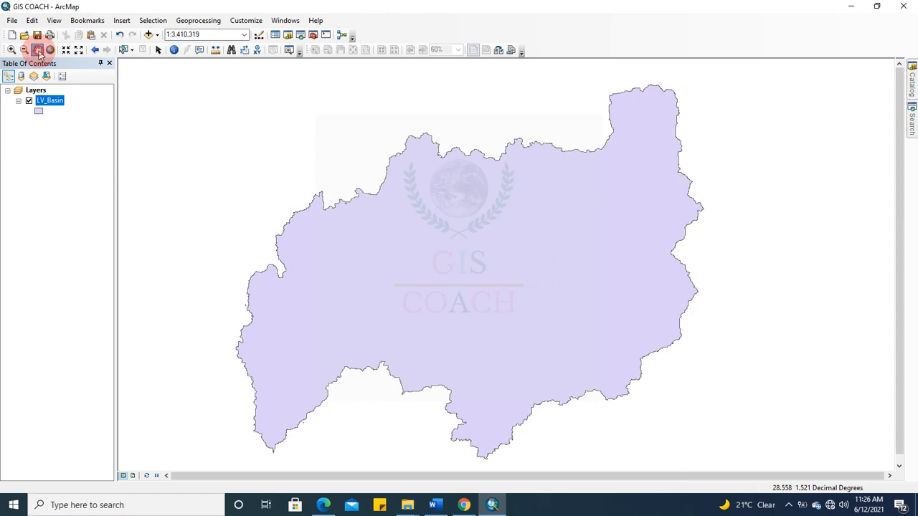
{"action": "scroll", "coordinate": [508, 277], "scroll_direction": "up", "scroll_amount": 3}
{"action": "scroll", "coordinate": [514, 289], "scroll_direction": "down", "scroll_amount": 10}
{"action": "scroll", "coordinate": [519, 290], "scroll_direction": "down", "scroll_amount": 2}
{"action": "scroll", "coordinate": [518, 289], "scroll_direction": "down", "scroll_amount": 4}
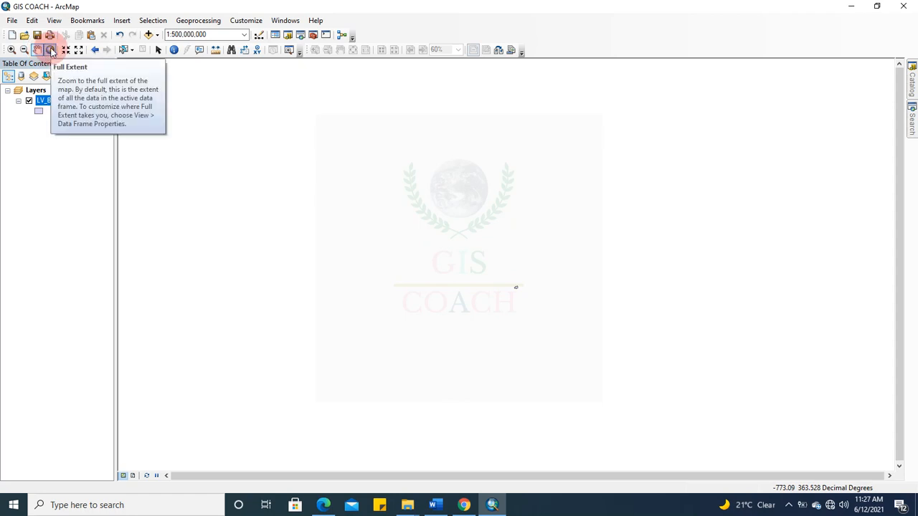
{"action": "left_click", "coordinate": [51, 50]}
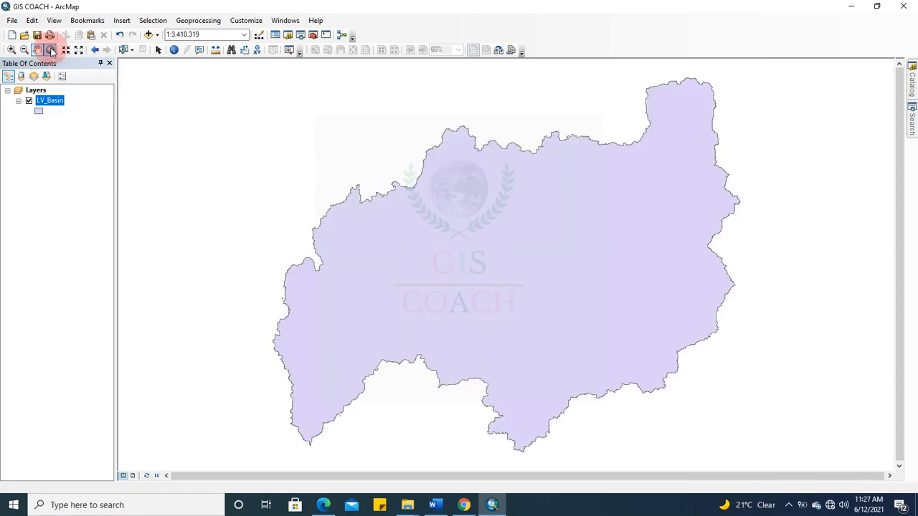
{"action": "scroll", "coordinate": [430, 281], "scroll_direction": "up", "scroll_amount": 3}
{"action": "scroll", "coordinate": [410, 280], "scroll_direction": "down", "scroll_amount": 3}
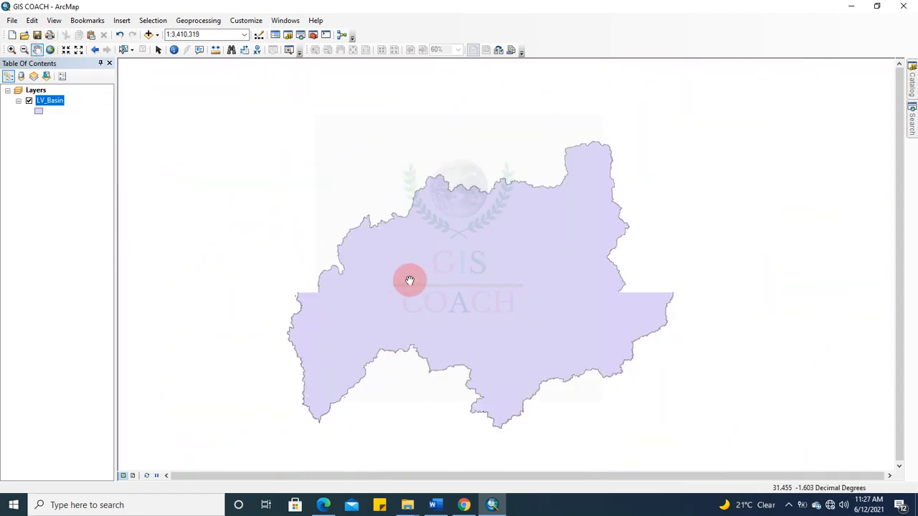
{"action": "scroll", "coordinate": [410, 281], "scroll_direction": "up", "scroll_amount": 5}
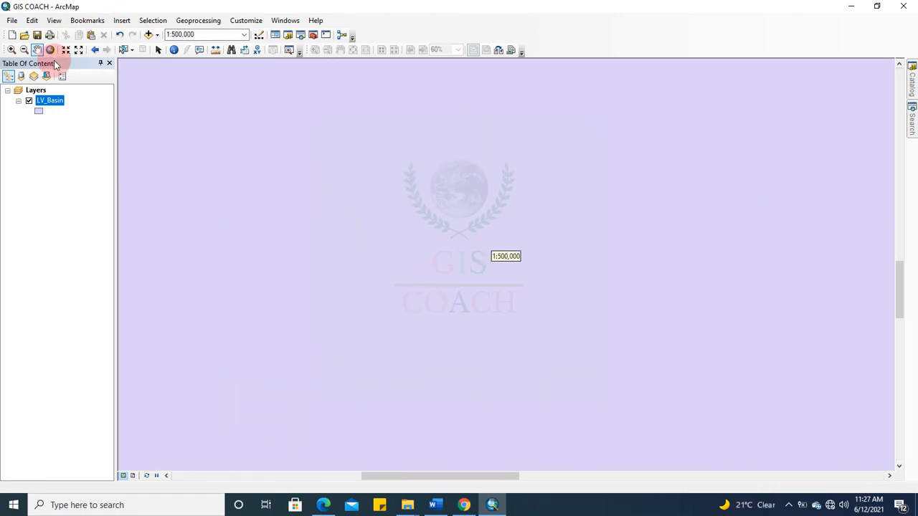
{"action": "left_click", "coordinate": [51, 50]}
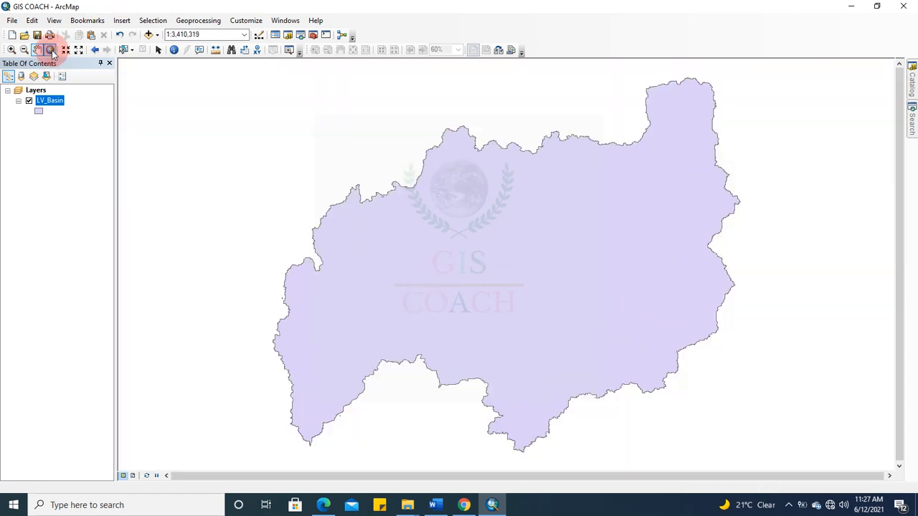
Identify the LV_Basin polygon on the map, review its attributes, and close the Identify results
{"action": "left_click", "coordinate": [37, 50]}
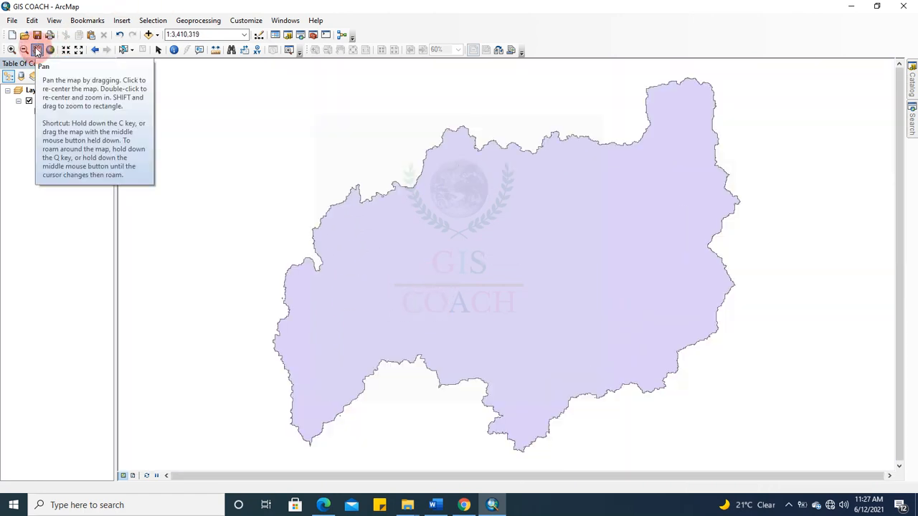
{"action": "left_click", "coordinate": [175, 51]}
{"action": "left_click", "coordinate": [495, 292]}
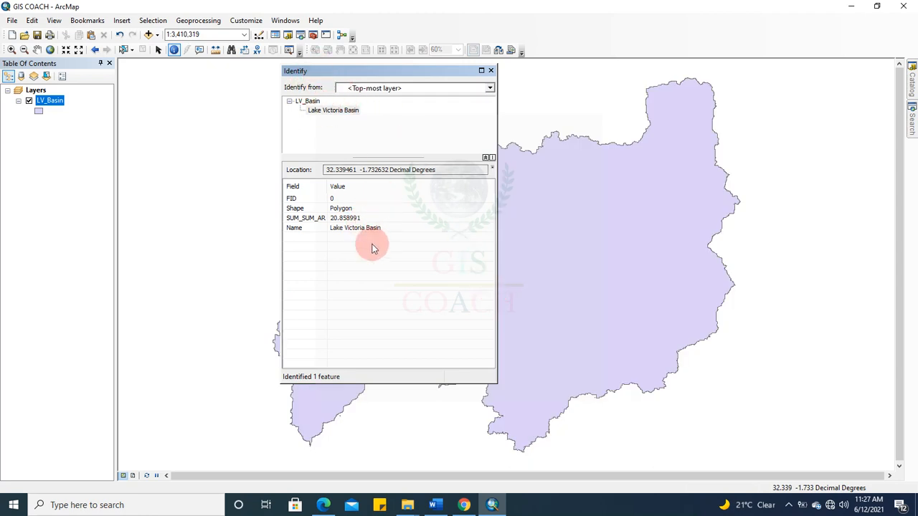
{"action": "left_click_drag", "start_coordinate": [340, 70], "coordinate": [313, 140]}
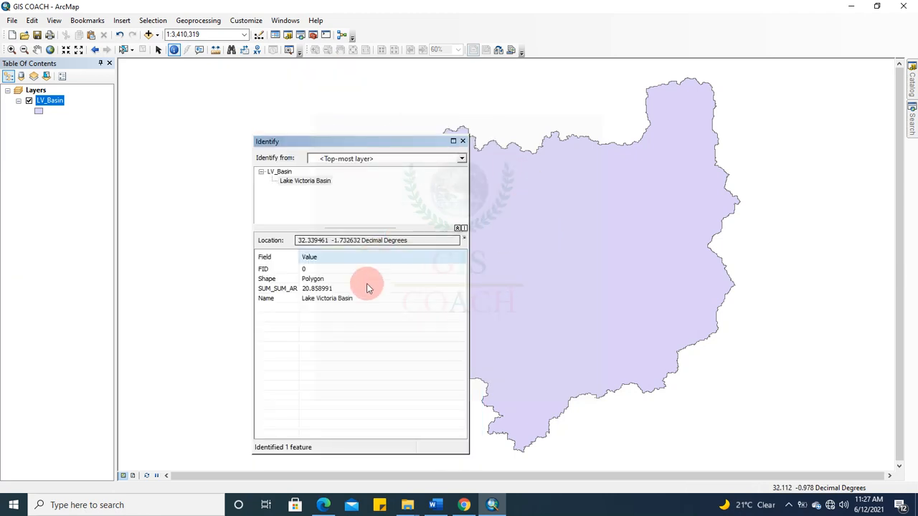
{"action": "left_click", "coordinate": [462, 141]}
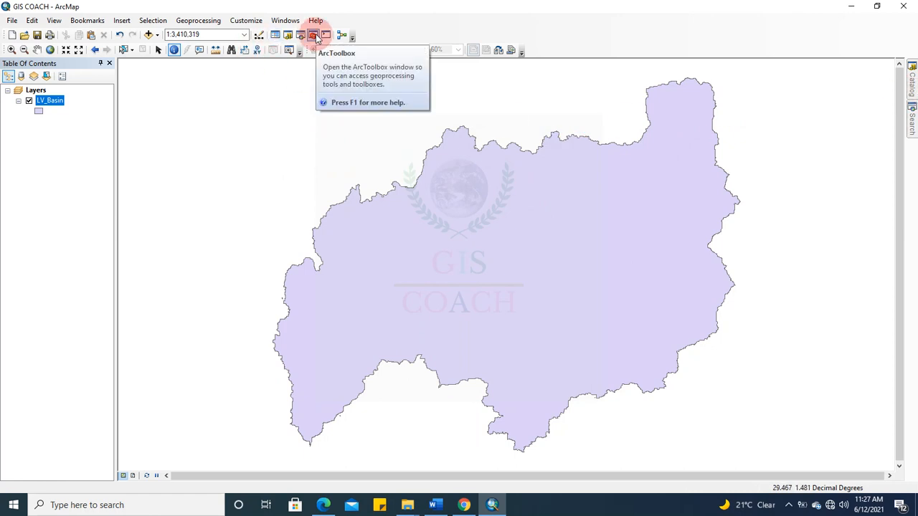
Open ArcToolbox and reposition its window over the eastern part of the basin map
{"action": "left_click", "coordinate": [249, 21]}
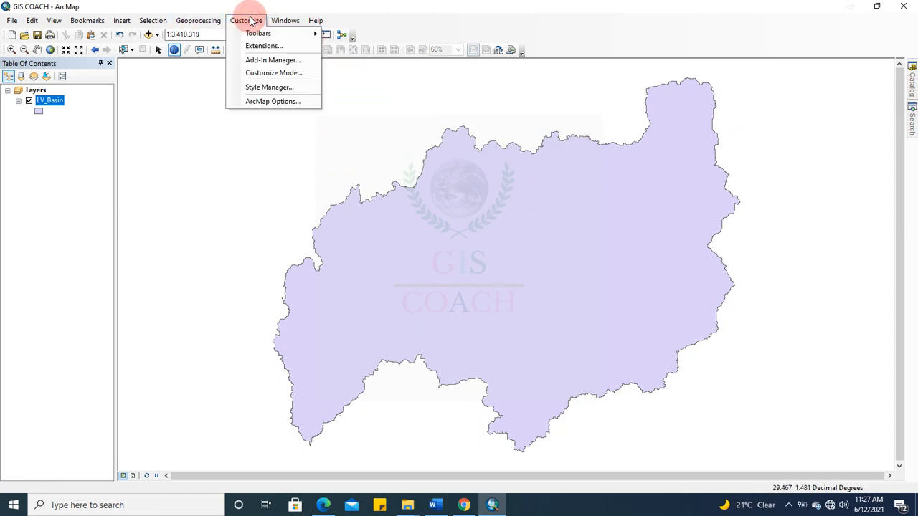
{"action": "mouse_move", "coordinate": [206, 22]}
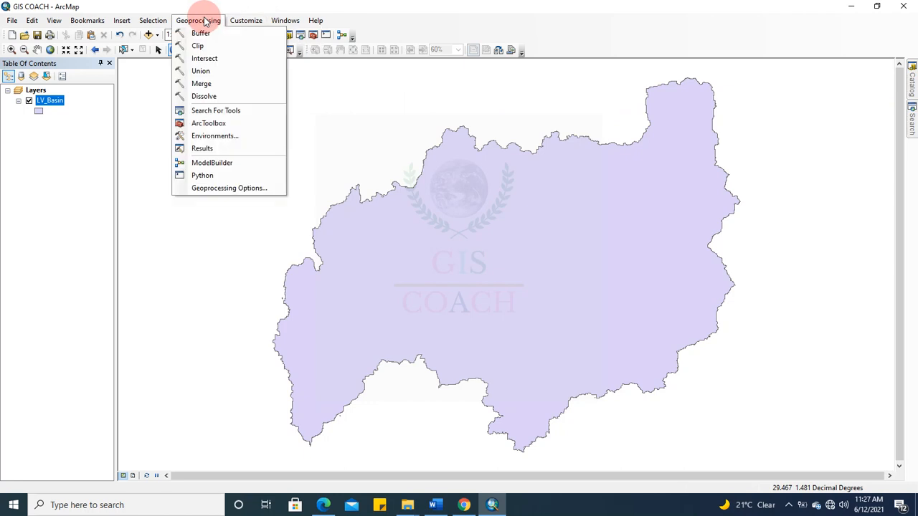
{"action": "left_click", "coordinate": [215, 123]}
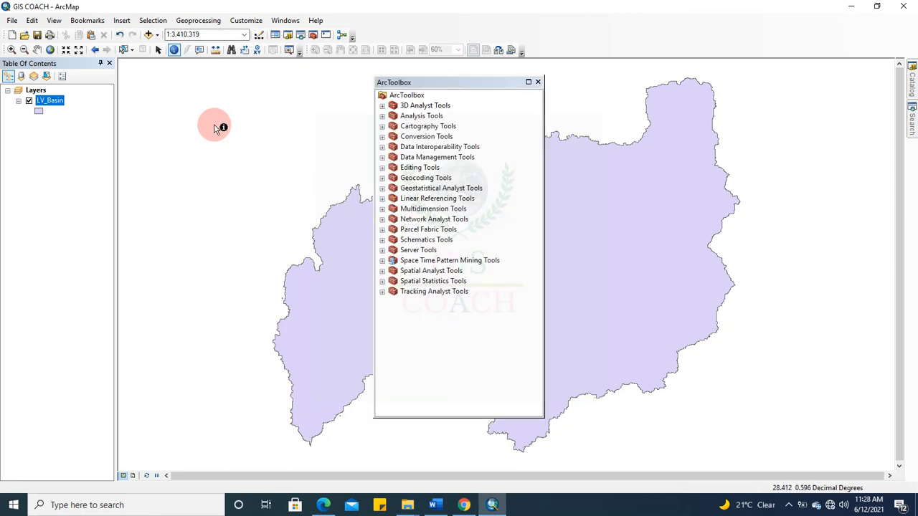
{"action": "left_click_drag", "start_coordinate": [455, 82], "coordinate": [280, 82]}
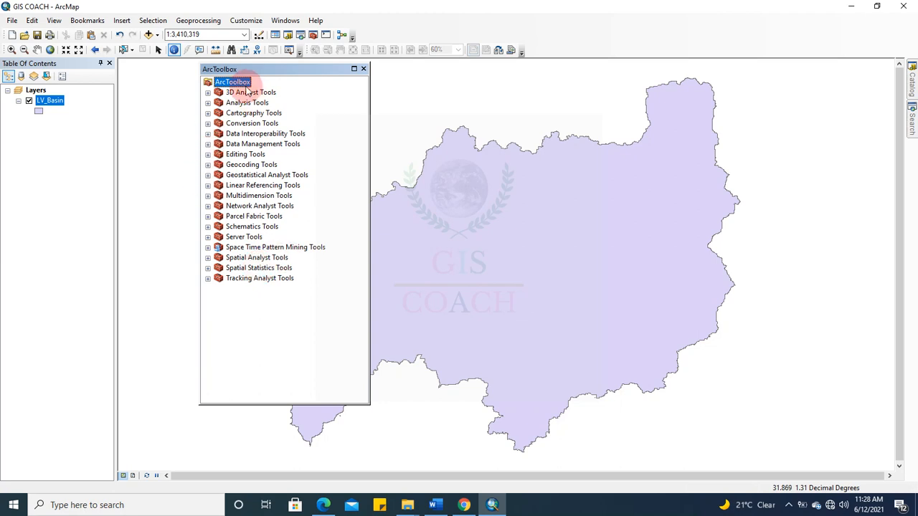
{"action": "left_click_drag", "start_coordinate": [432, 70], "coordinate": [558, 109]}
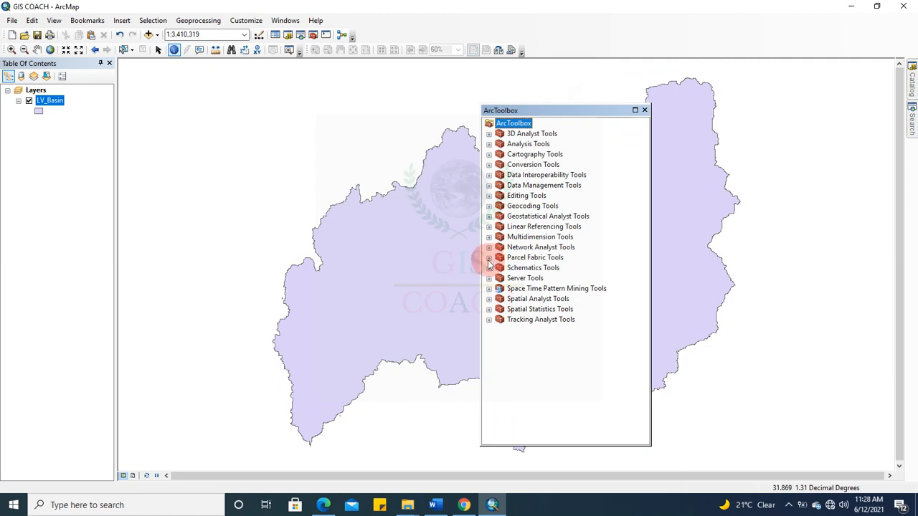
Expand the Spatial Analyst Tools toolbox in ArcToolbox and browse its list of toolsets
{"action": "left_click", "coordinate": [490, 300]}
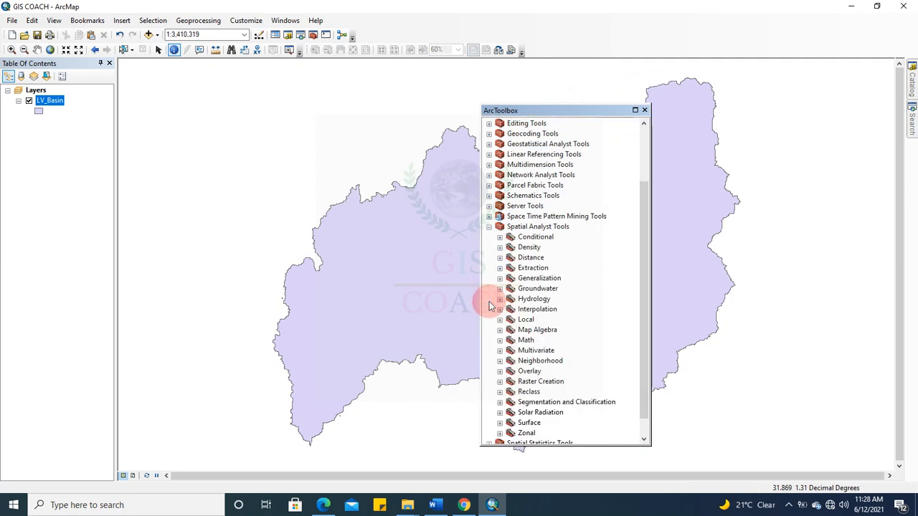
{"action": "scroll", "coordinate": [563, 247], "scroll_direction": "down", "scroll_amount": 1}
{"action": "scroll", "coordinate": [563, 251], "scroll_direction": "up", "scroll_amount": 3}
{"action": "scroll", "coordinate": [564, 253], "scroll_direction": "down", "scroll_amount": 3}
{"action": "scroll", "coordinate": [566, 255], "scroll_direction": "up", "scroll_amount": 3}
{"action": "scroll", "coordinate": [569, 256], "scroll_direction": "down", "scroll_amount": 3}
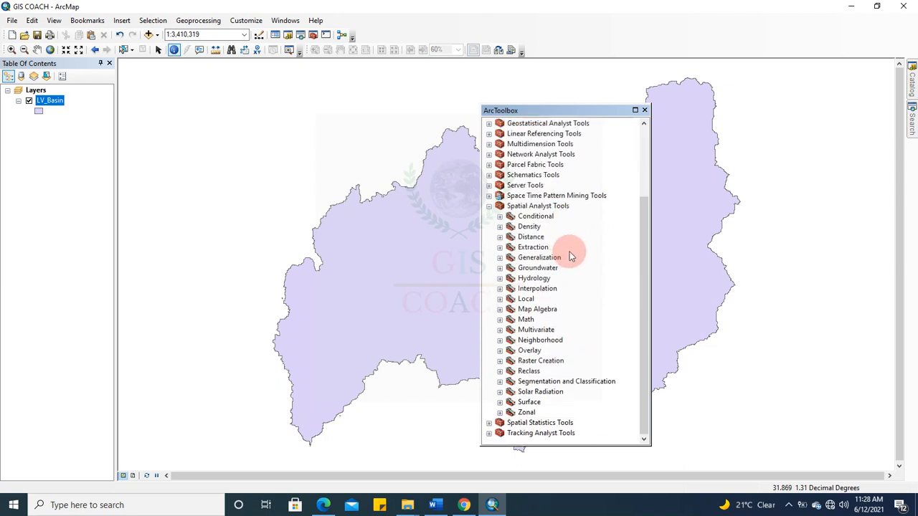
Review the Map Algebra and Interpolation toolsets and examine the tools inside the Reclass toolset
{"action": "left_click", "coordinate": [540, 311]}
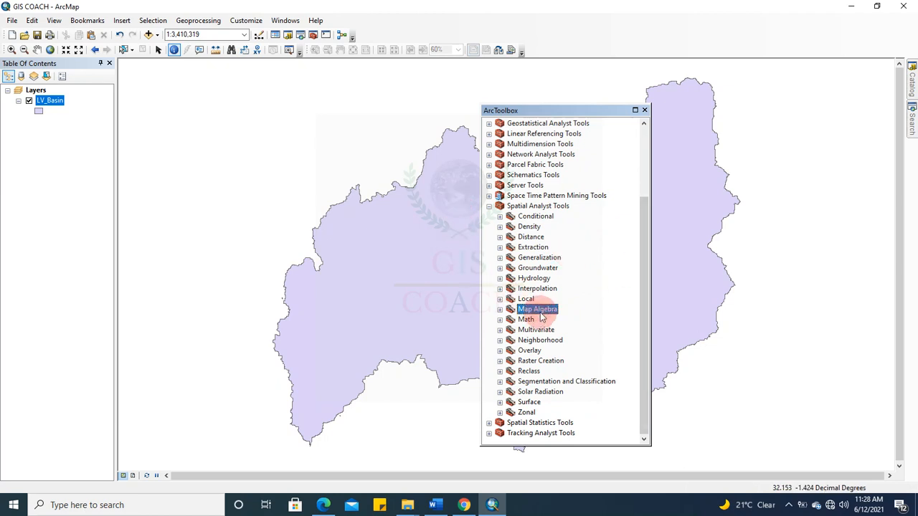
{"action": "left_click", "coordinate": [538, 288]}
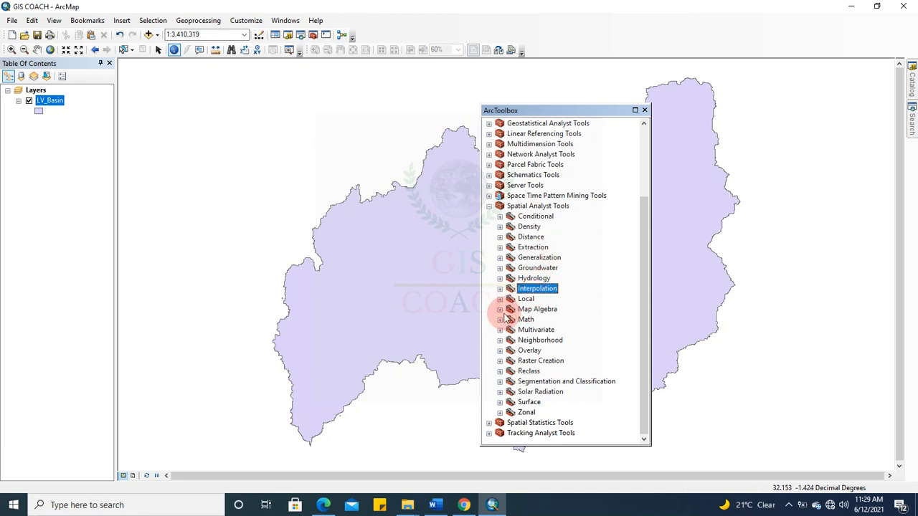
{"action": "left_click", "coordinate": [499, 309]}
{"action": "left_click", "coordinate": [500, 310]}
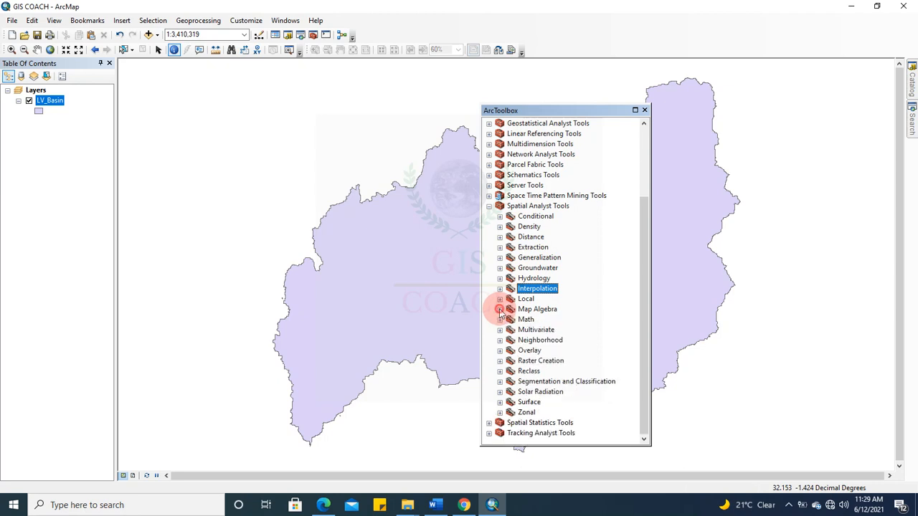
{"action": "left_click", "coordinate": [523, 313]}
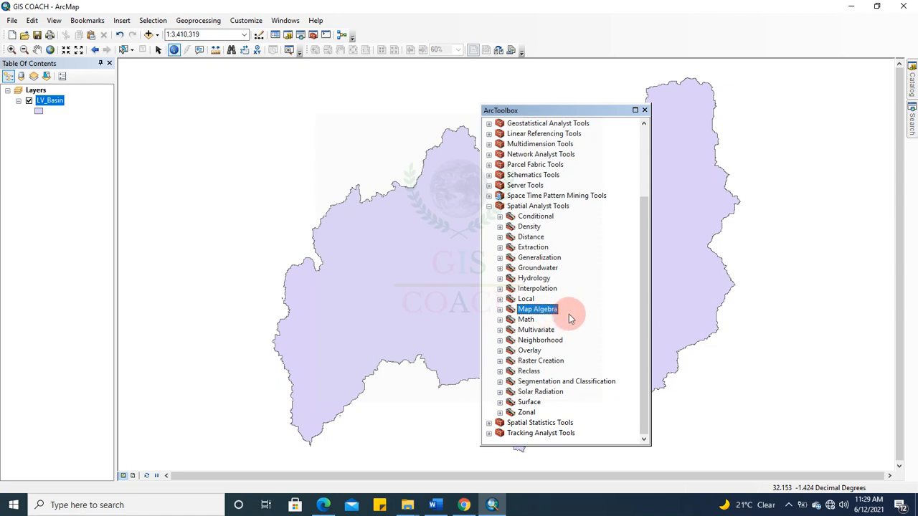
{"action": "left_click", "coordinate": [500, 372]}
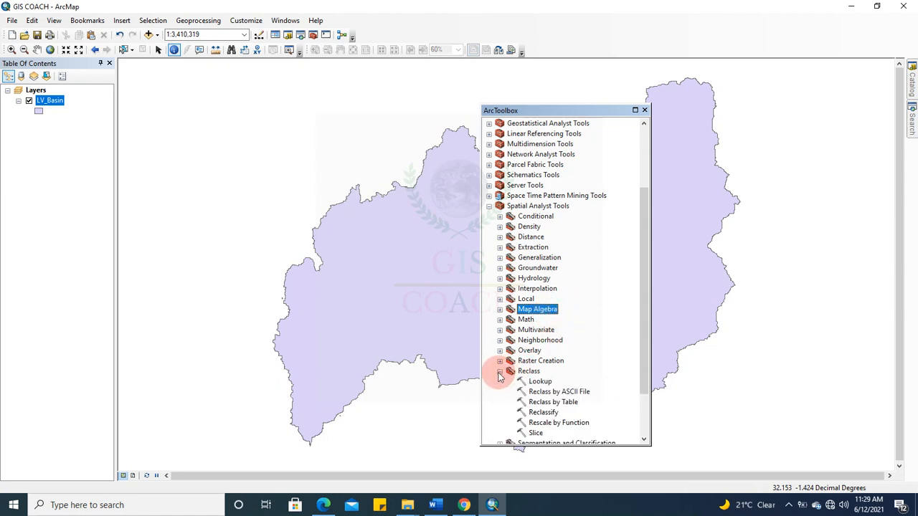
{"action": "left_click", "coordinate": [500, 372]}
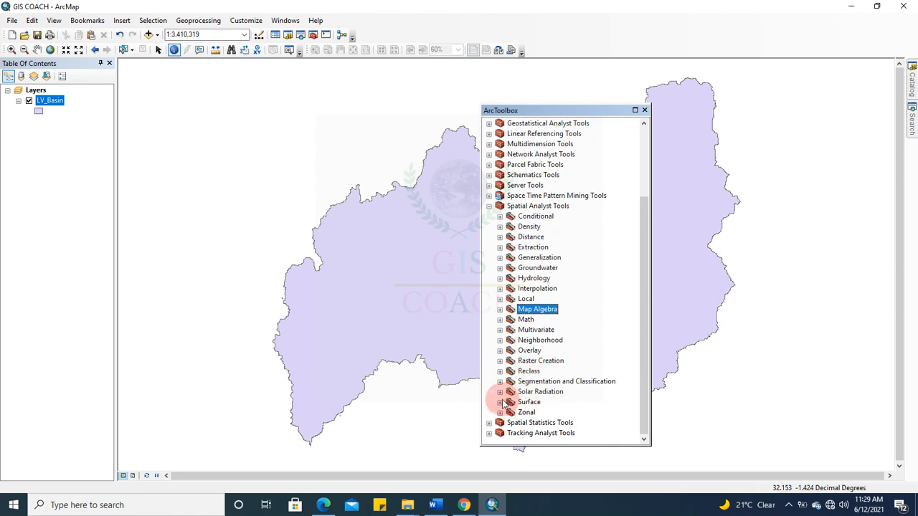
Examine the Surface toolset, reviewing the Aspect, Contour, Cut Fill, Viewshed and Slope tools, and collapse it
{"action": "left_click", "coordinate": [500, 403]}
{"action": "left_click", "coordinate": [542, 321]}
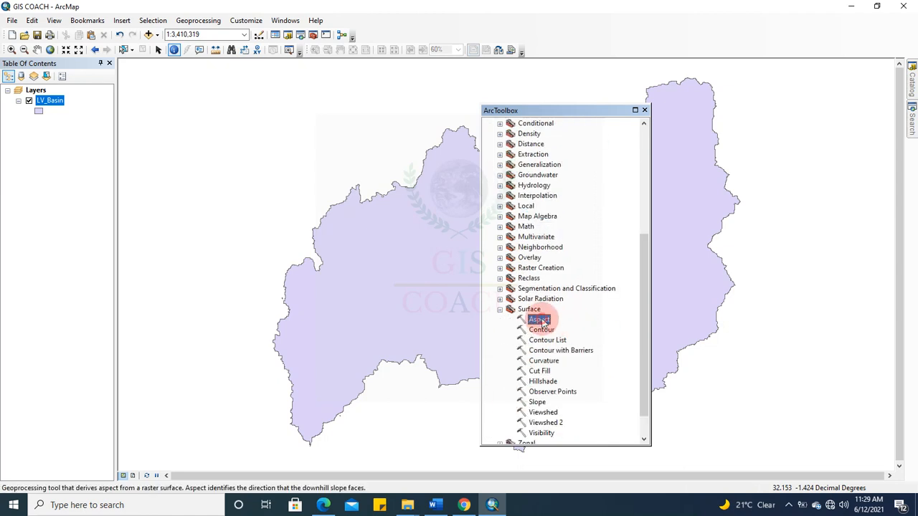
{"action": "left_click", "coordinate": [550, 332]}
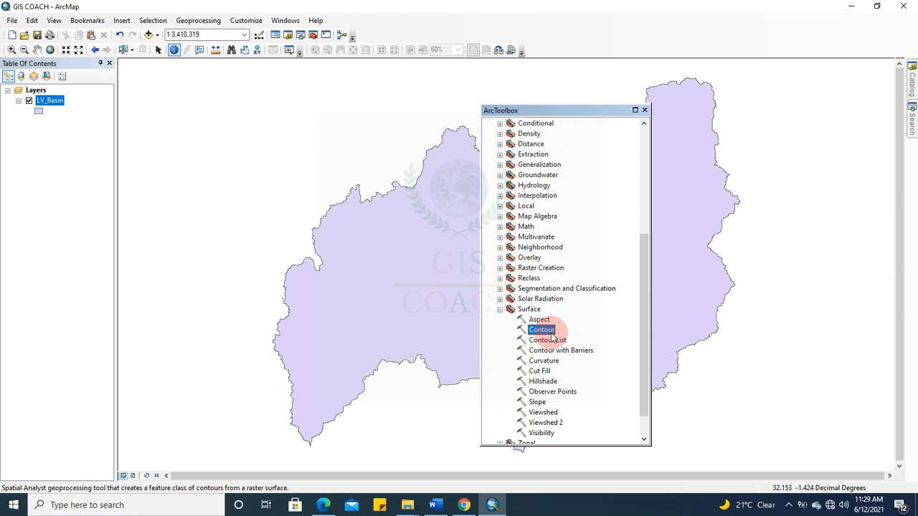
{"action": "left_click", "coordinate": [544, 372]}
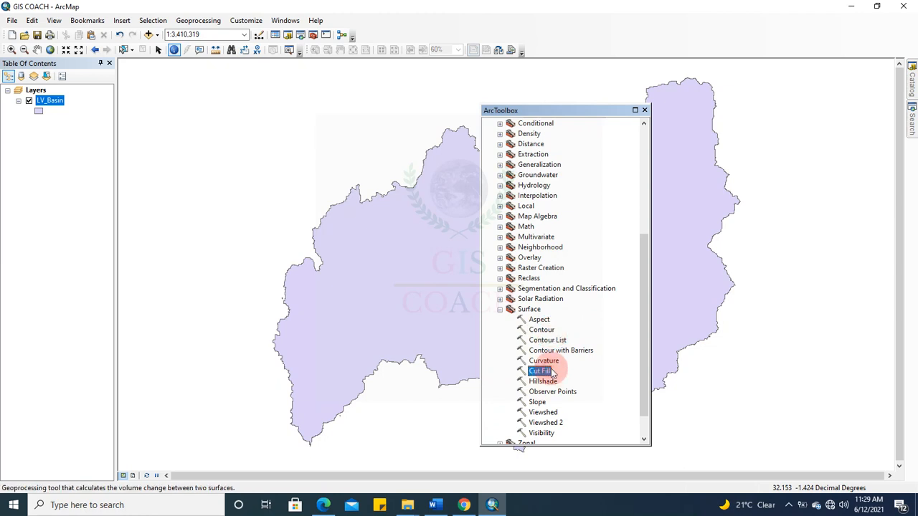
{"action": "left_click", "coordinate": [553, 414]}
{"action": "left_click", "coordinate": [538, 402]}
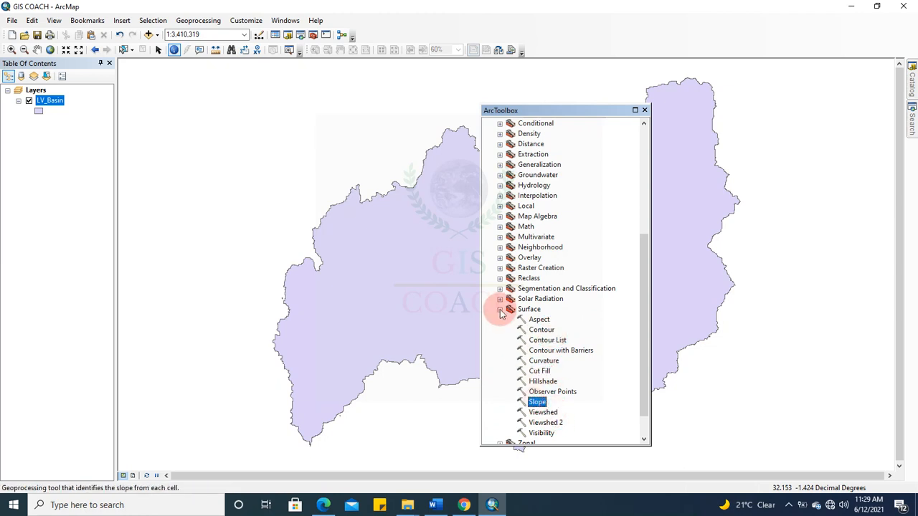
{"action": "left_click", "coordinate": [500, 309]}
Examine the tools in the Interpolation toolset, and collapse it and the Spatial Analyst Tools toolbox
{"action": "scroll", "coordinate": [506, 358], "scroll_direction": "up", "scroll_amount": 2}
{"action": "scroll", "coordinate": [542, 366], "scroll_direction": "up", "scroll_amount": 1}
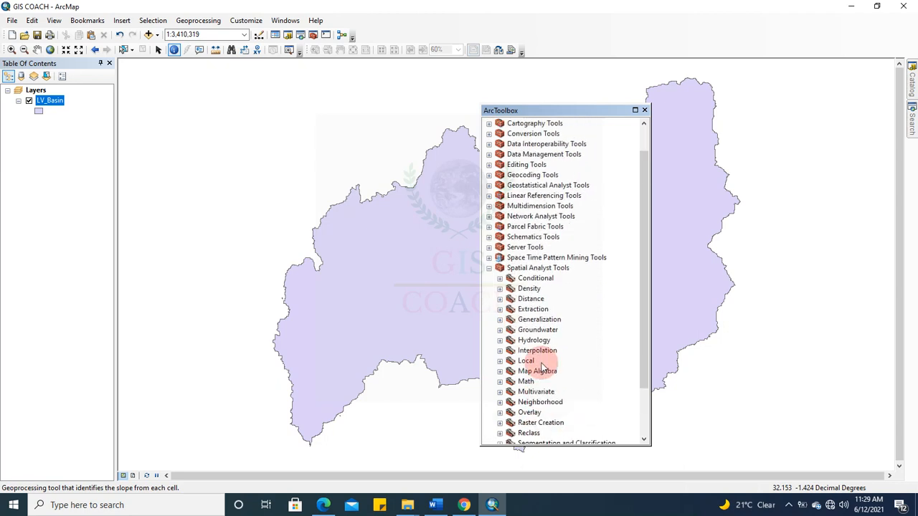
{"action": "left_click", "coordinate": [500, 351]}
{"action": "scroll", "coordinate": [527, 365], "scroll_direction": "down", "scroll_amount": 4}
{"action": "scroll", "coordinate": [529, 344], "scroll_direction": "up", "scroll_amount": 3}
{"action": "scroll", "coordinate": [511, 336], "scroll_direction": "down", "scroll_amount": 1}
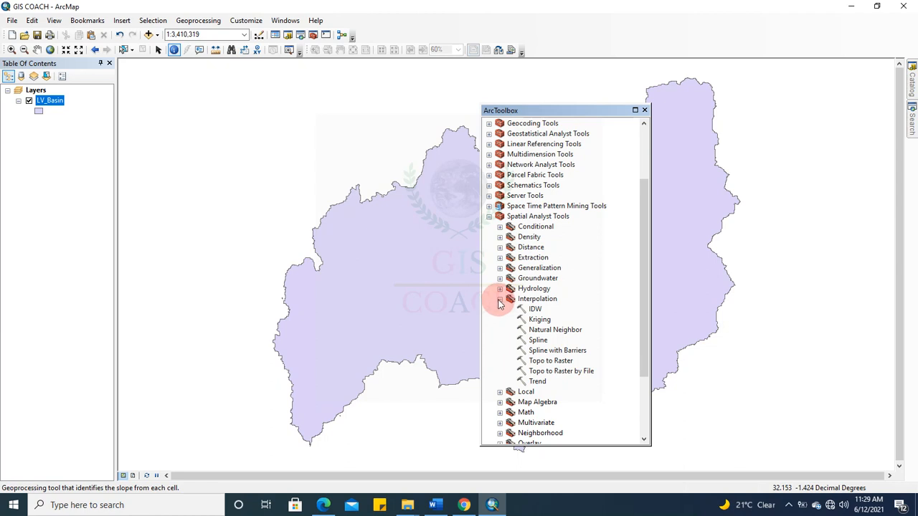
{"action": "left_click", "coordinate": [500, 299]}
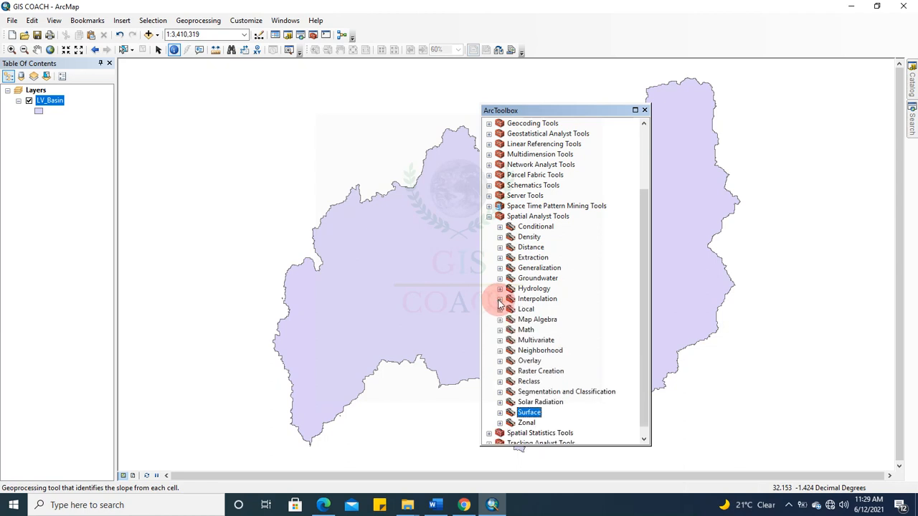
{"action": "scroll", "coordinate": [550, 352], "scroll_direction": "down", "scroll_amount": 1}
{"action": "scroll", "coordinate": [550, 353], "scroll_direction": "up", "scroll_amount": 3}
{"action": "scroll", "coordinate": [550, 356], "scroll_direction": "down", "scroll_amount": 3}
{"action": "scroll", "coordinate": [549, 357], "scroll_direction": "up", "scroll_amount": 3}
{"action": "left_click", "coordinate": [488, 299]}
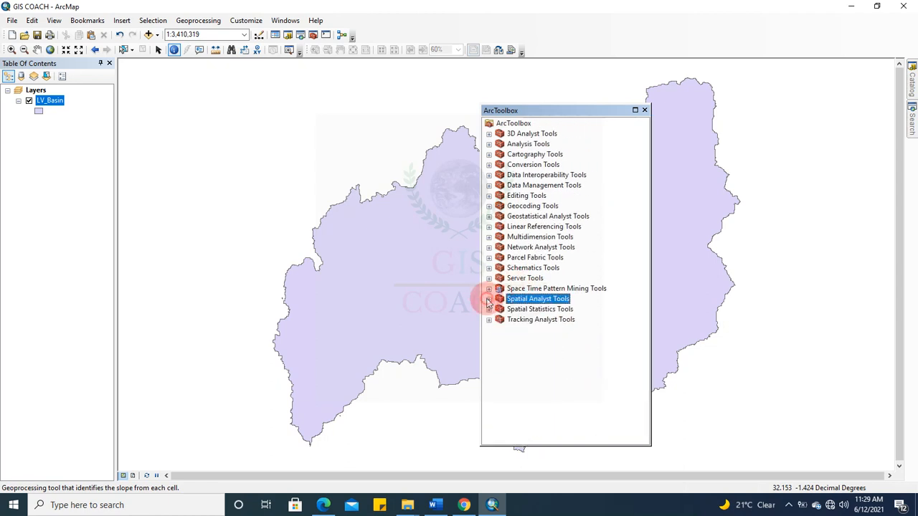
Expand the Data Management Tools toolbox and browse through its toolsets
{"action": "left_click", "coordinate": [488, 185]}
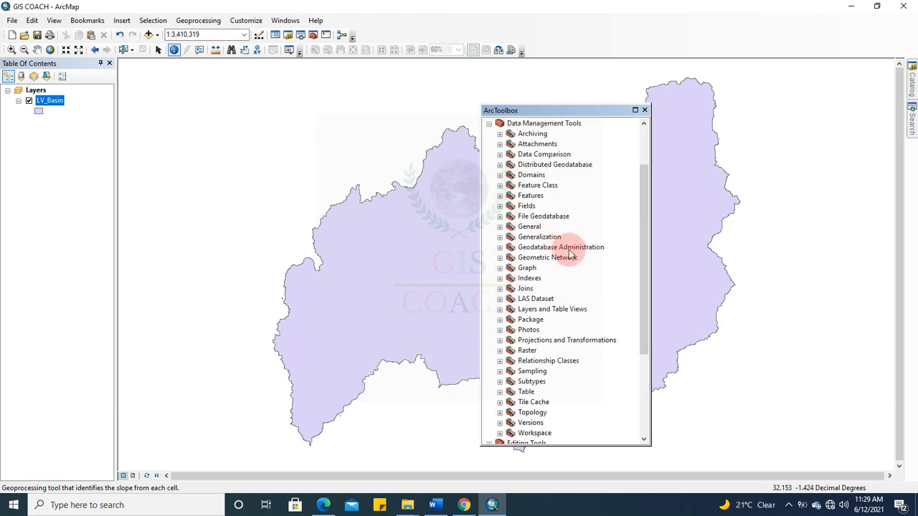
{"action": "scroll", "coordinate": [569, 251], "scroll_direction": "up", "scroll_amount": 1}
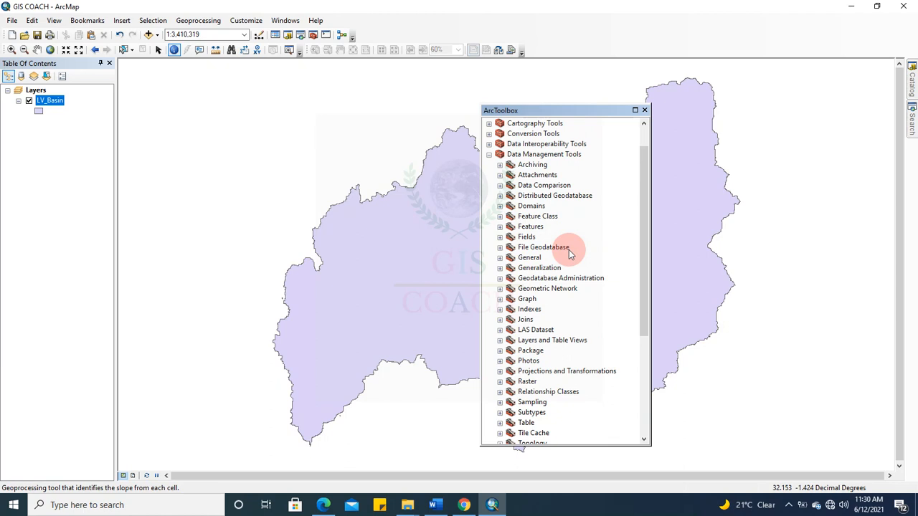
{"action": "scroll", "coordinate": [592, 255], "scroll_direction": "down", "scroll_amount": 5}
{"action": "scroll", "coordinate": [595, 257], "scroll_direction": "up", "scroll_amount": 4}
{"action": "scroll", "coordinate": [601, 260], "scroll_direction": "up", "scroll_amount": 3}
{"action": "scroll", "coordinate": [600, 260], "scroll_direction": "down", "scroll_amount": 6}
{"action": "scroll", "coordinate": [601, 260], "scroll_direction": "up", "scroll_amount": 5}
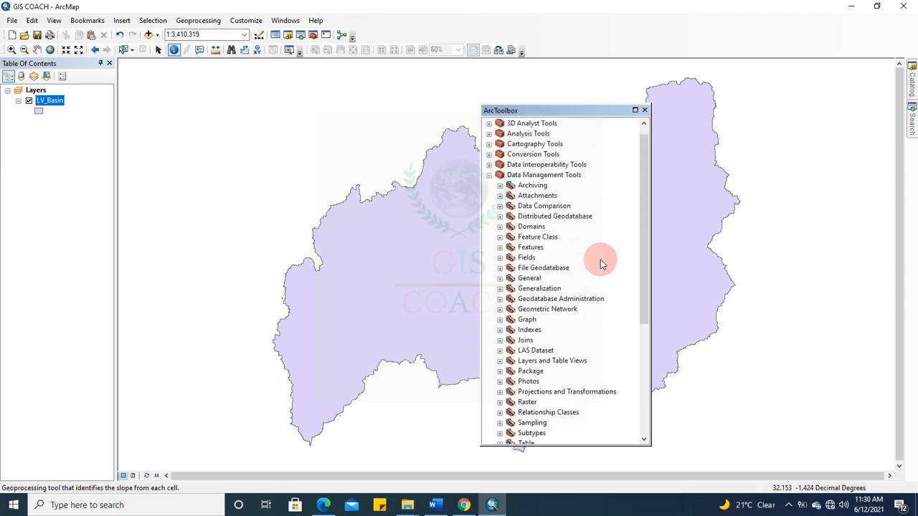
{"action": "scroll", "coordinate": [600, 260], "scroll_direction": "down", "scroll_amount": 1}
{"action": "scroll", "coordinate": [600, 260], "scroll_direction": "up", "scroll_amount": 2}
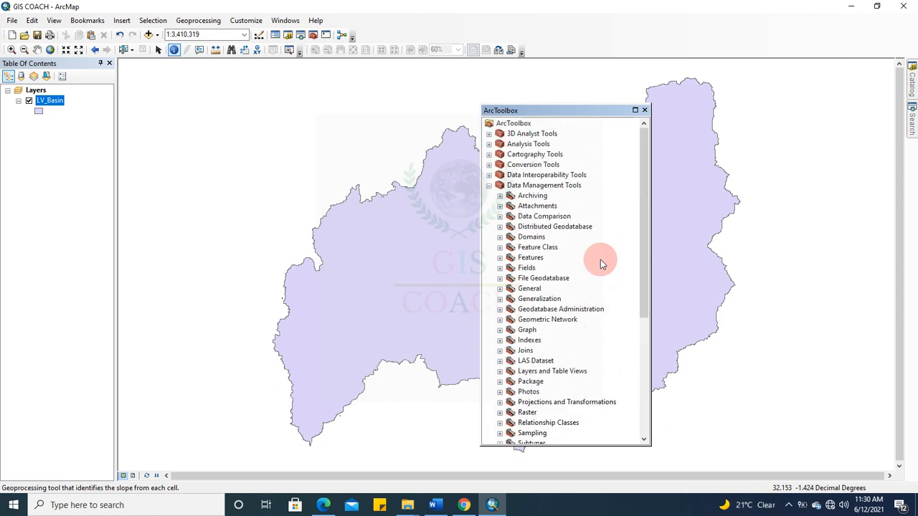
Examine the Projections and Transformations toolset in Data Management Tools, including the Project tool and the Raster subset
{"action": "scroll", "coordinate": [600, 260], "scroll_direction": "down", "scroll_amount": 4}
{"action": "left_click", "coordinate": [500, 278]}
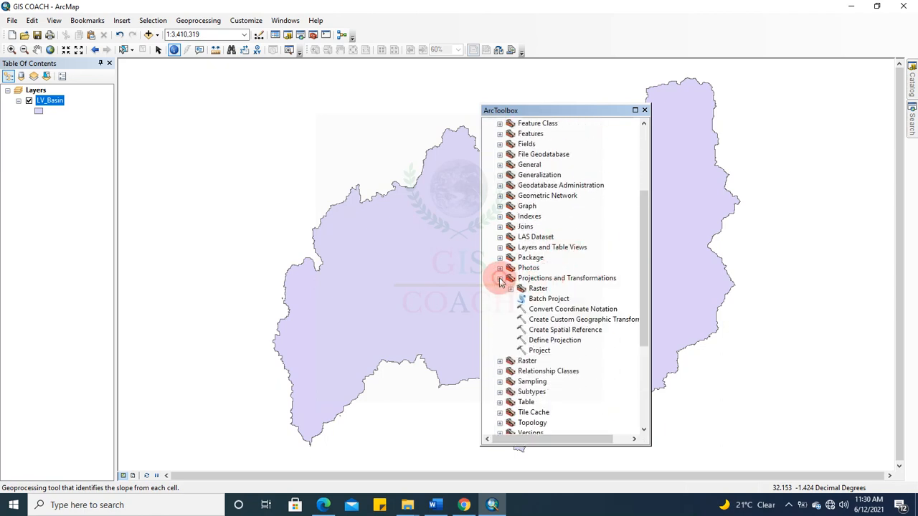
{"action": "left_click", "coordinate": [500, 278]}
{"action": "scroll", "coordinate": [498, 271], "scroll_direction": "up", "scroll_amount": 4}
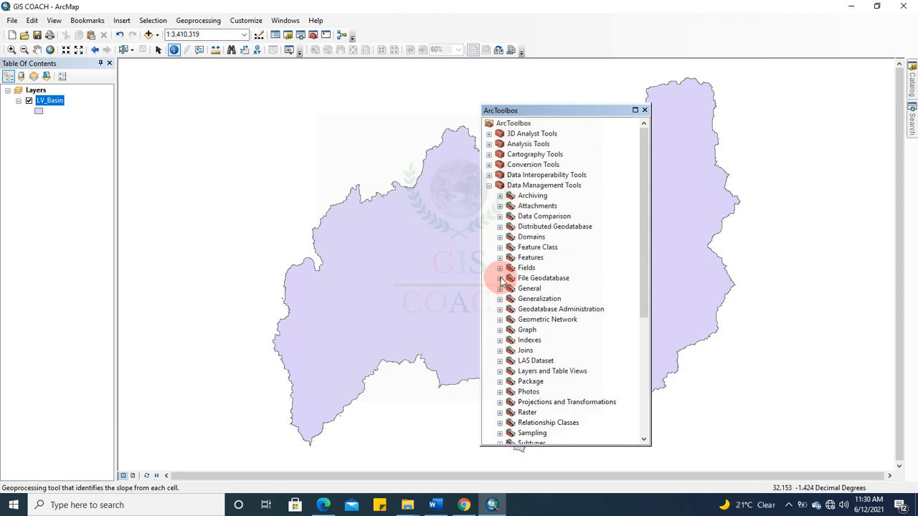
{"action": "left_click", "coordinate": [526, 187]}
{"action": "scroll", "coordinate": [527, 248], "scroll_direction": "down", "scroll_amount": 6}
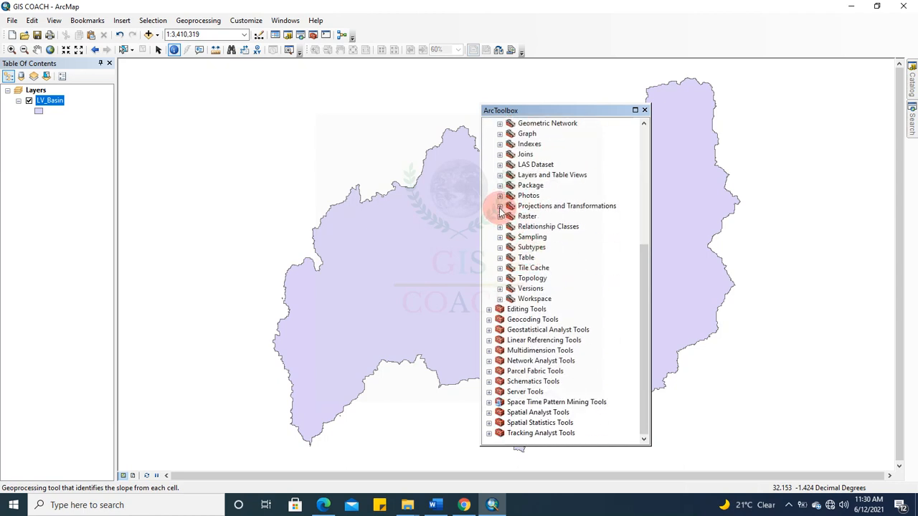
{"action": "left_click", "coordinate": [500, 206]}
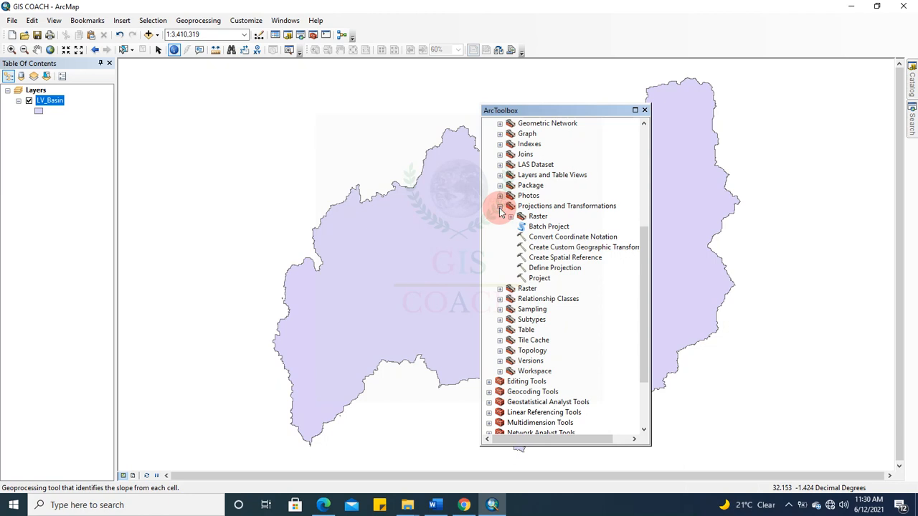
{"action": "left_click", "coordinate": [547, 277]}
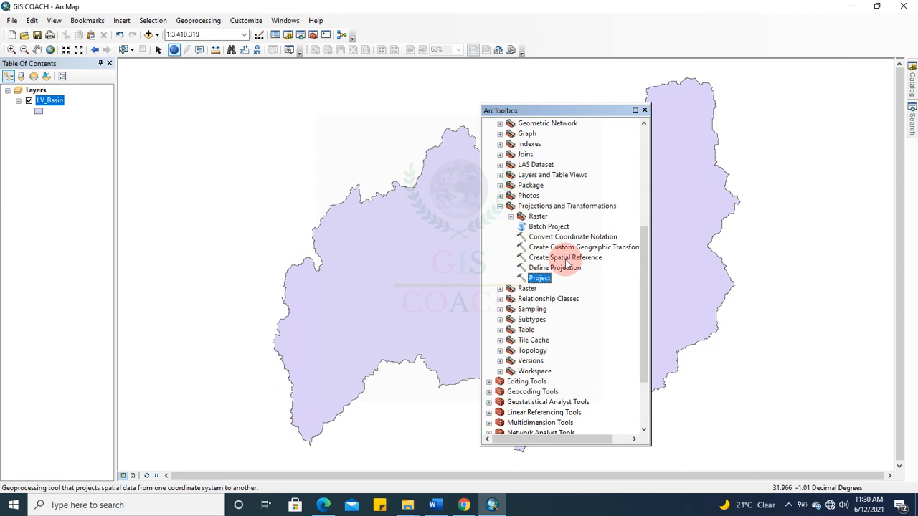
{"action": "left_click", "coordinate": [511, 217]}
{"action": "left_click", "coordinate": [512, 216]}
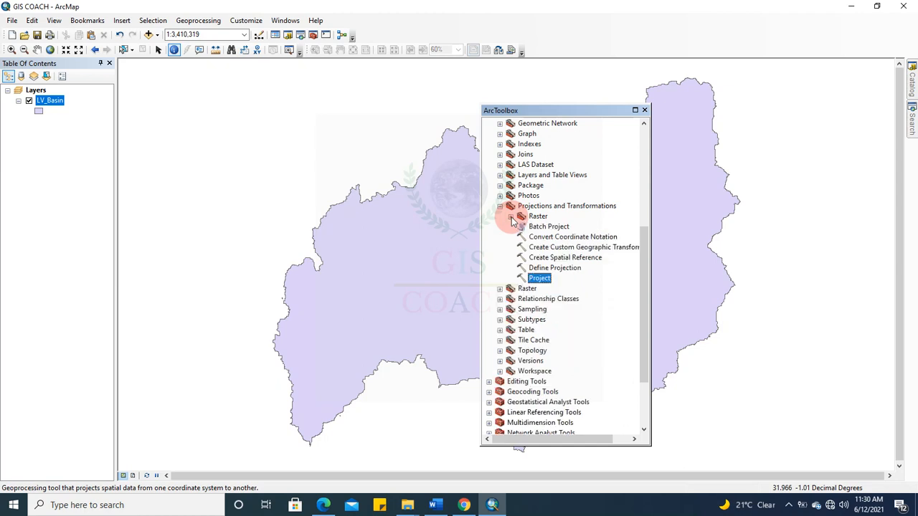
Collapse the Projections and Transformations toolset and the Data Management Tools toolbox, and close ArcToolbox
{"action": "left_click", "coordinate": [500, 206]}
{"action": "scroll", "coordinate": [528, 218], "scroll_direction": "up", "scroll_amount": 7}
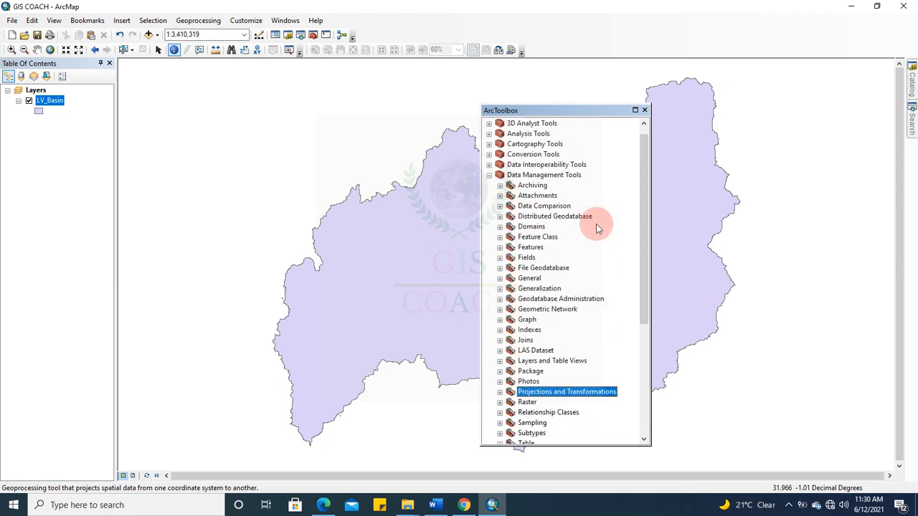
{"action": "left_click", "coordinate": [489, 185]}
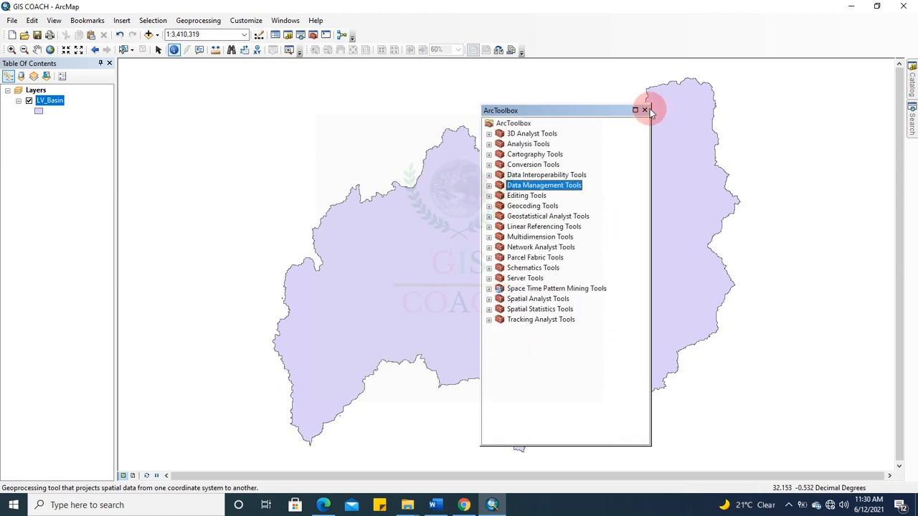
{"action": "left_click", "coordinate": [644, 109]}
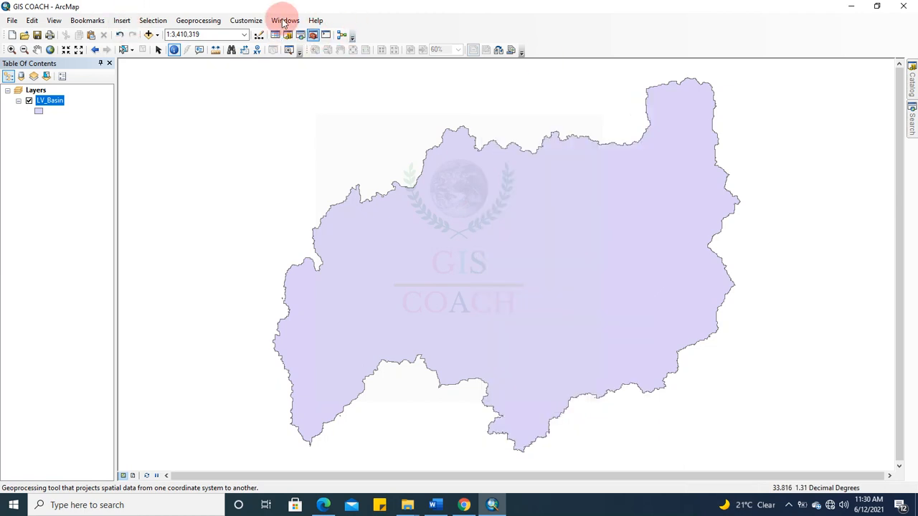
View the Catalog window's contents, and search Windows for ARC to locate the standalone ArcCatalog 10.8 application without launching it
{"action": "left_click", "coordinate": [913, 84]}
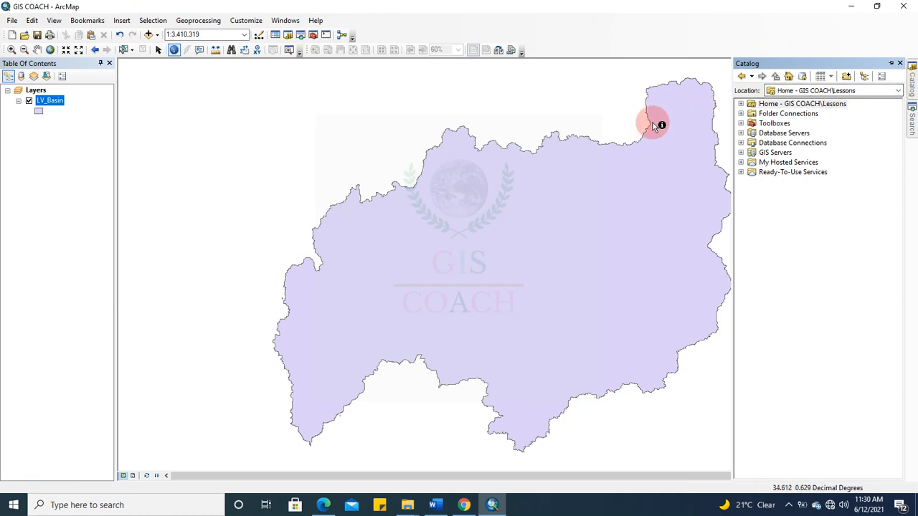
{"action": "key", "text": "super+s"}
{"action": "type", "text": "ARC"}
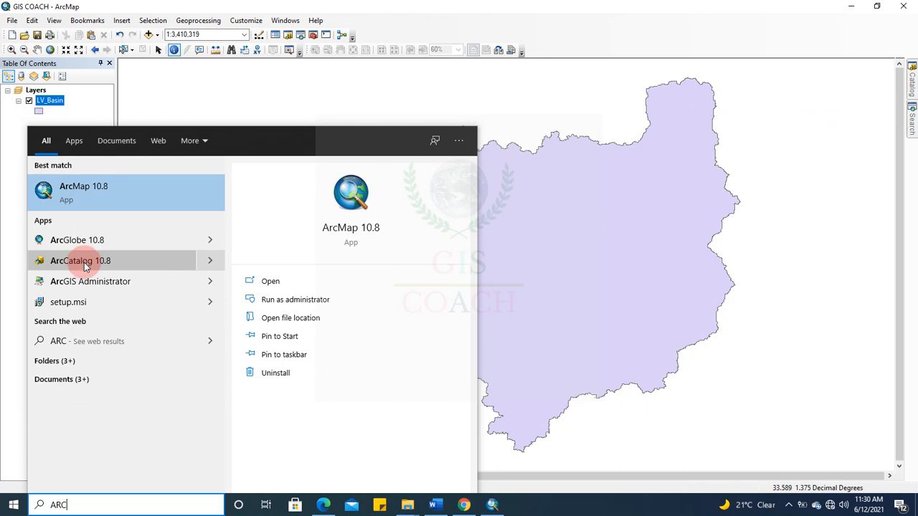
{"action": "left_click", "coordinate": [431, 21]}
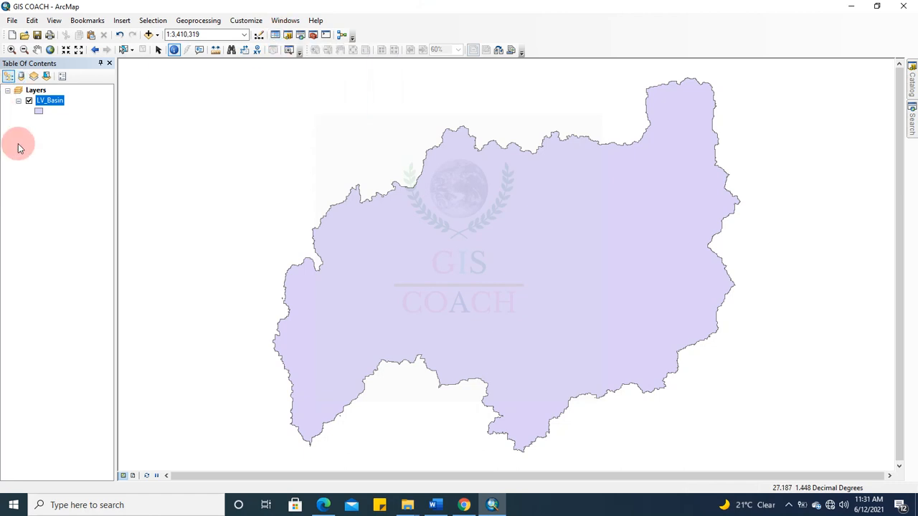
Switch the LV_Basin layer's visibility off and back on, and display the Catalog window
{"action": "left_click", "coordinate": [29, 100]}
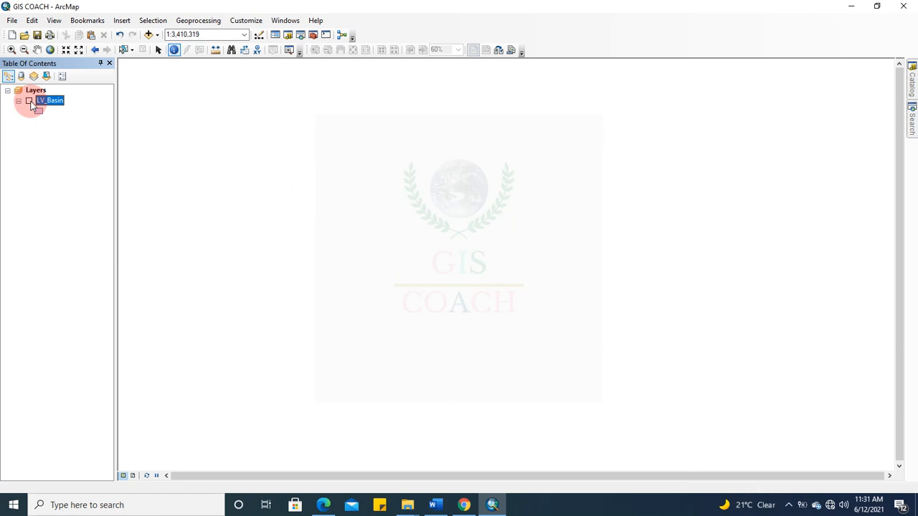
{"action": "left_click", "coordinate": [29, 101]}
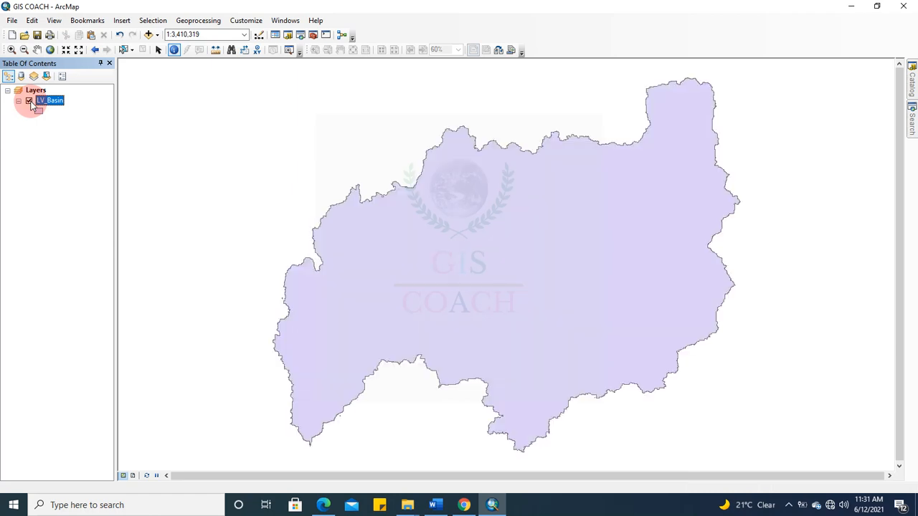
{"action": "left_click", "coordinate": [912, 79]}
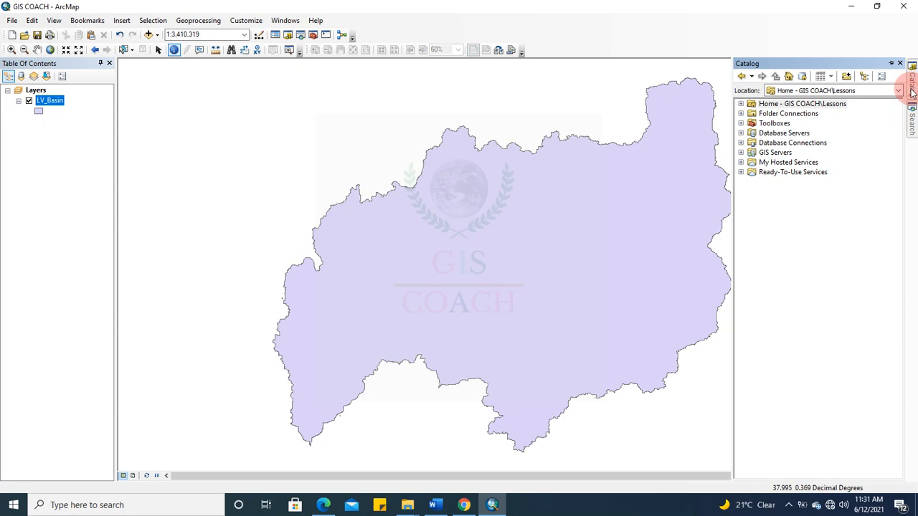
Search the local tools for RECLASSIFY, browse the matching tools, and close the Search window
{"action": "left_click", "coordinate": [912, 127]}
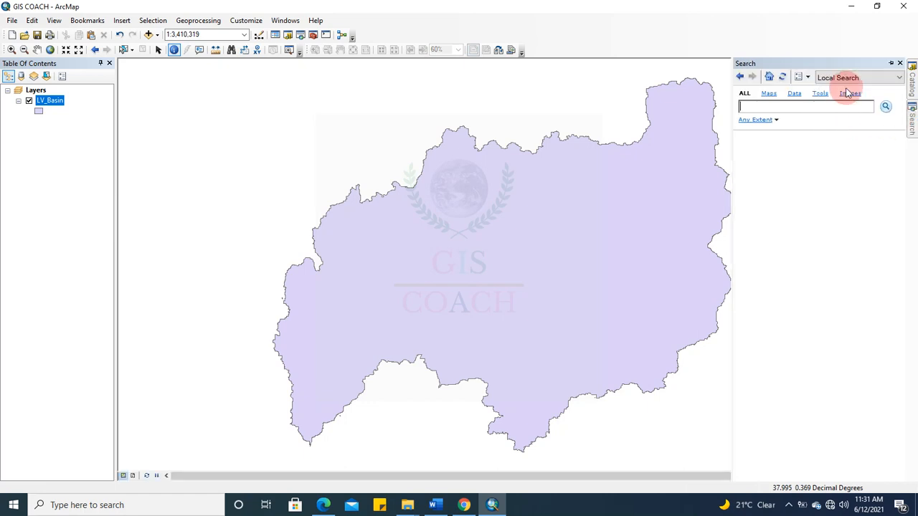
{"action": "left_click", "coordinate": [795, 107]}
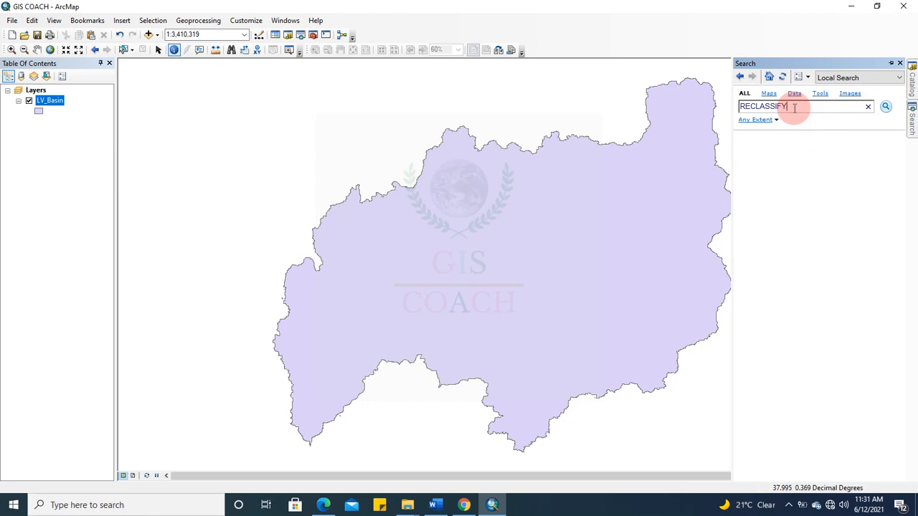
{"action": "left_click", "coordinate": [886, 109]}
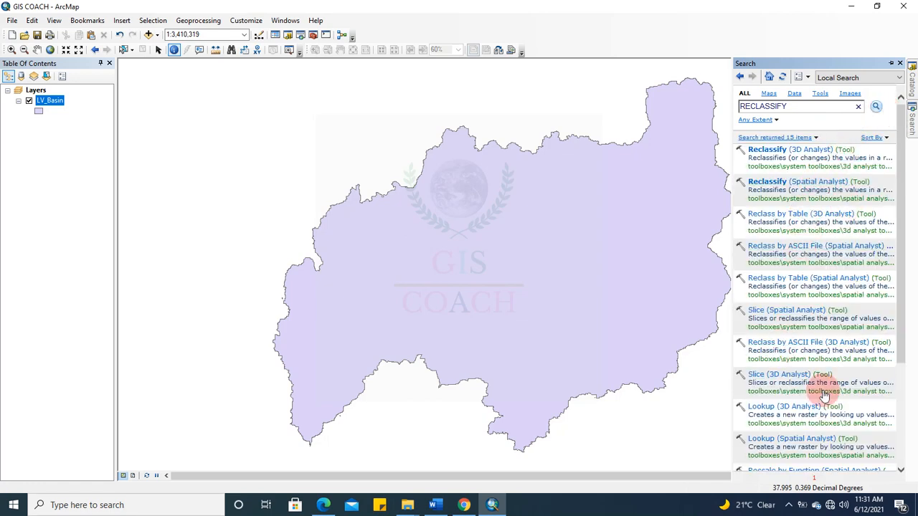
{"action": "scroll", "coordinate": [803, 301], "scroll_direction": "down", "scroll_amount": 3}
{"action": "scroll", "coordinate": [820, 379], "scroll_direction": "up", "scroll_amount": 1}
{"action": "scroll", "coordinate": [825, 388], "scroll_direction": "down", "scroll_amount": 1}
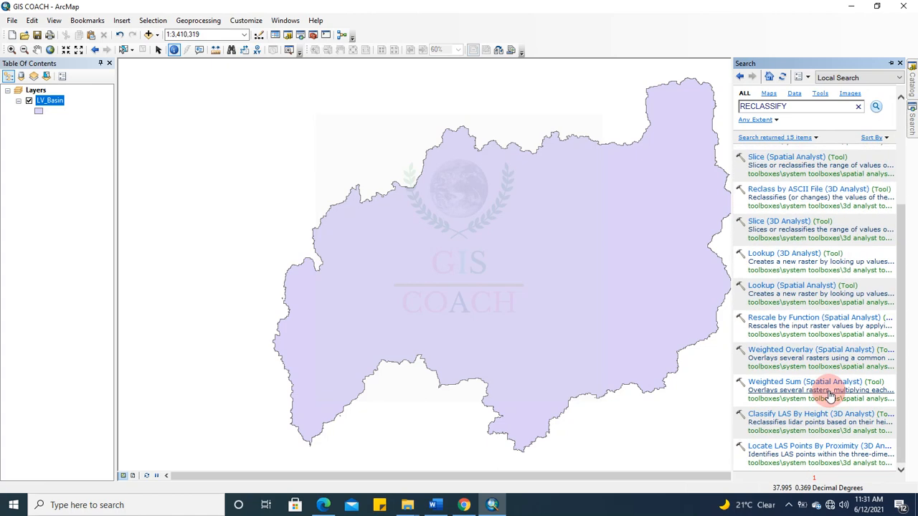
{"action": "scroll", "coordinate": [829, 401], "scroll_direction": "up", "scroll_amount": 3}
{"action": "scroll", "coordinate": [829, 394], "scroll_direction": "down", "scroll_amount": 2}
{"action": "scroll", "coordinate": [830, 402], "scroll_direction": "up", "scroll_amount": 2}
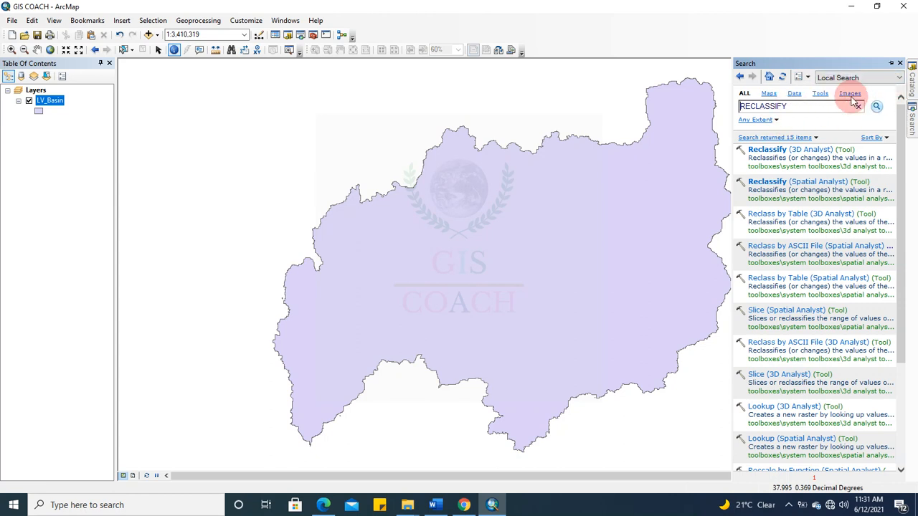
{"action": "left_click", "coordinate": [900, 64]}
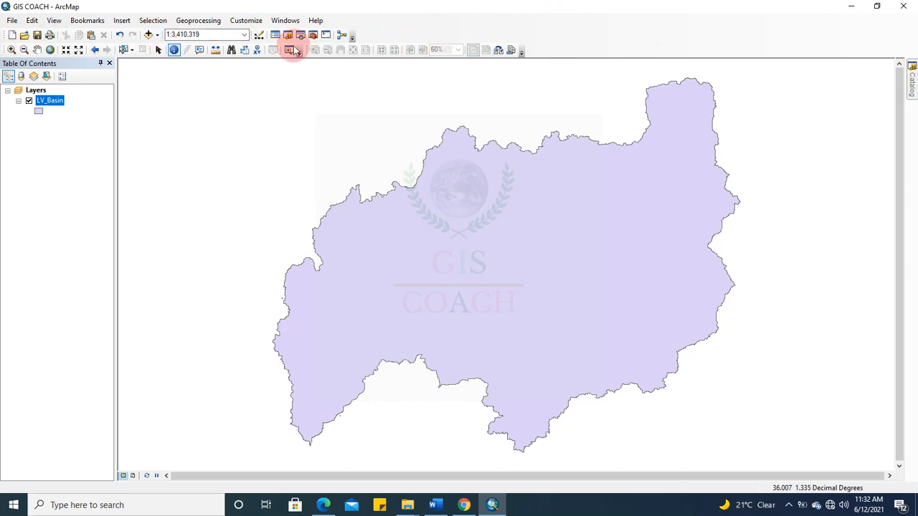
Enable the Georeferencing toolbar and dock it beside the Layout toolbar above the map
{"action": "left_click", "coordinate": [246, 20]}
{"action": "mouse_move", "coordinate": [255, 35]}
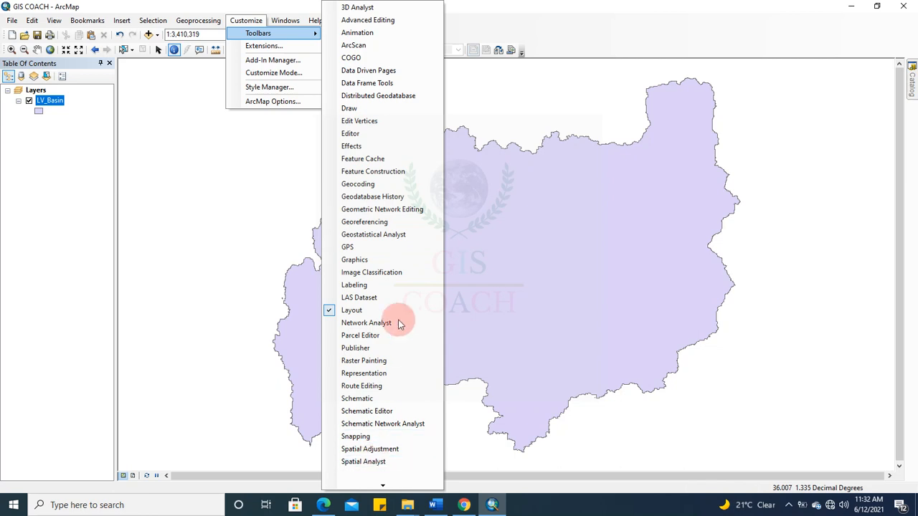
{"action": "left_click", "coordinate": [399, 224]}
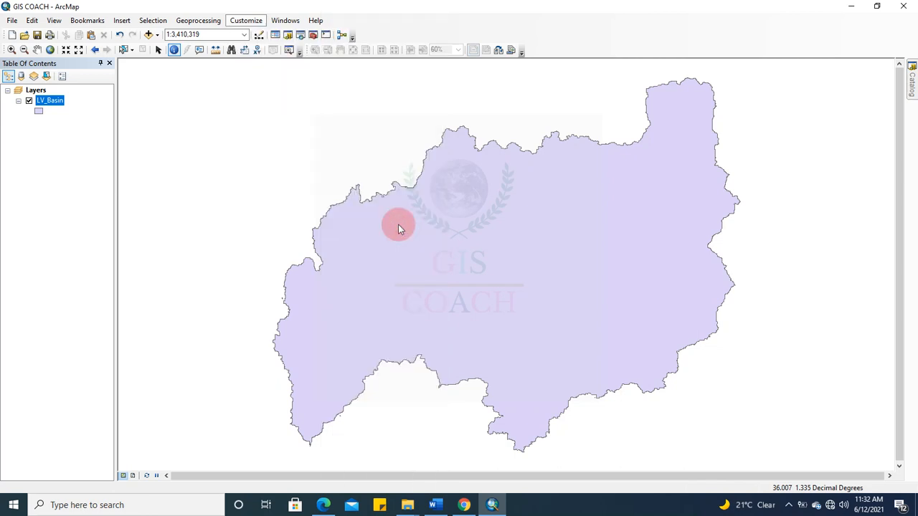
{"action": "left_click_drag", "start_coordinate": [266, 72], "coordinate": [590, 49]}
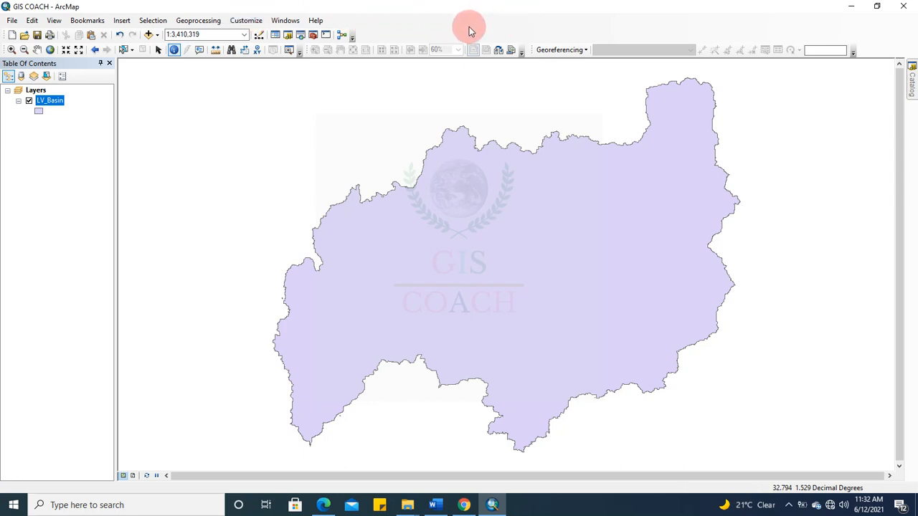
Enable the Image Classification toolbar and dock it between the Layout and Georeferencing toolbars
{"action": "right_click", "coordinate": [450, 26]}
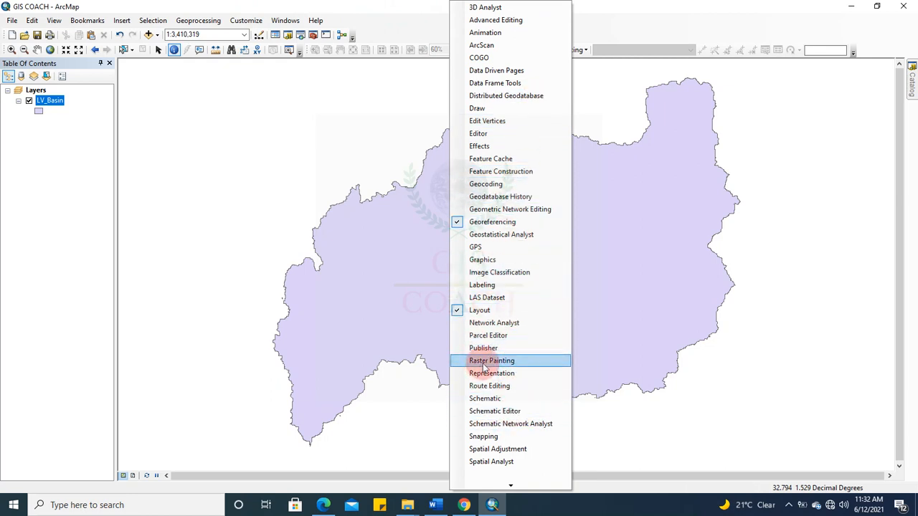
{"action": "left_click", "coordinate": [494, 280]}
{"action": "left_click_drag", "start_coordinate": [404, 21], "coordinate": [446, 32]}
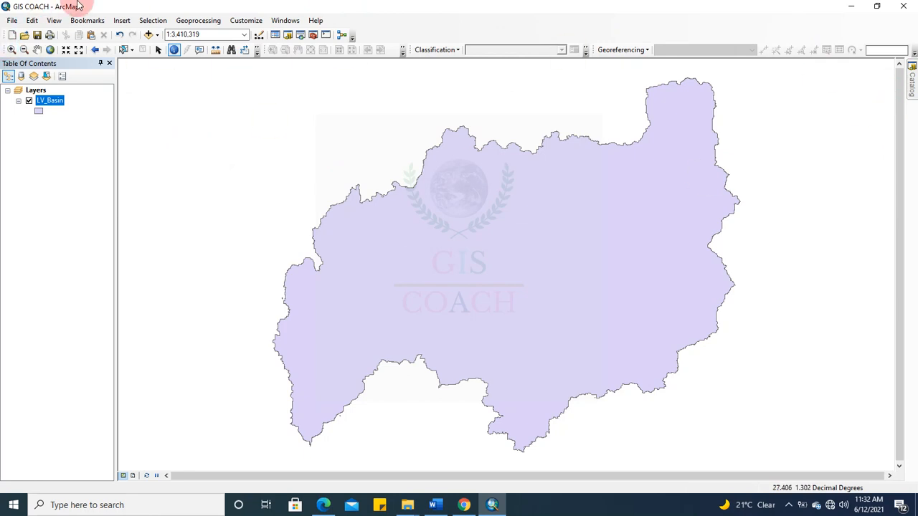
Review the file commands, including the Add Data options and the Export Map settings, and close the export dialog without saving
{"action": "left_click", "coordinate": [11, 21]}
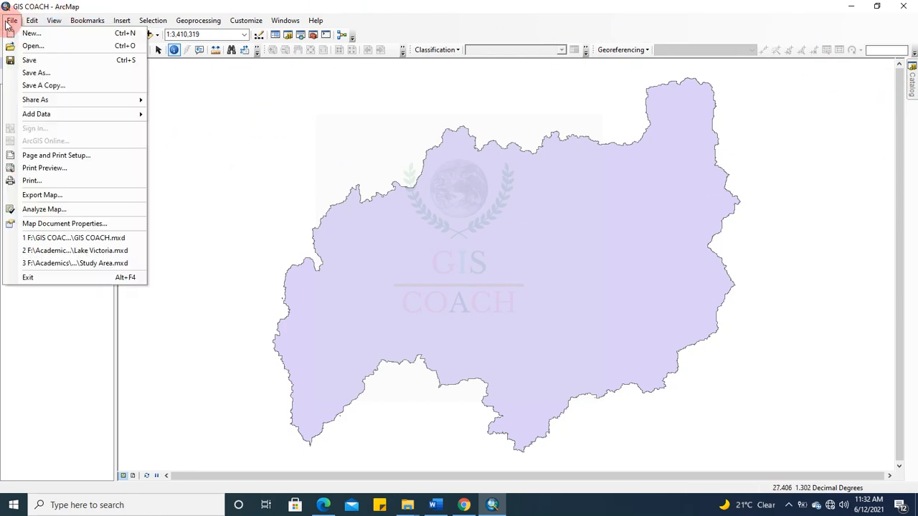
{"action": "mouse_move", "coordinate": [92, 114]}
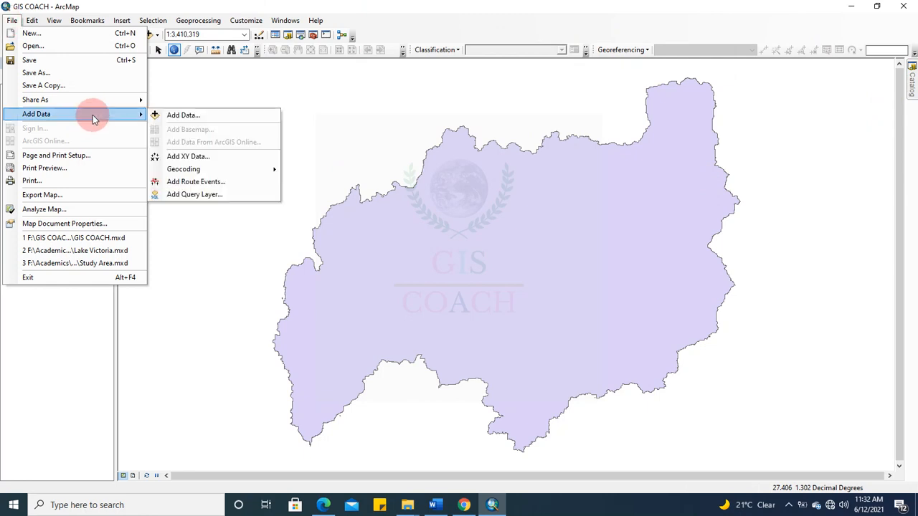
{"action": "left_click", "coordinate": [12, 20]}
{"action": "left_click", "coordinate": [11, 21]}
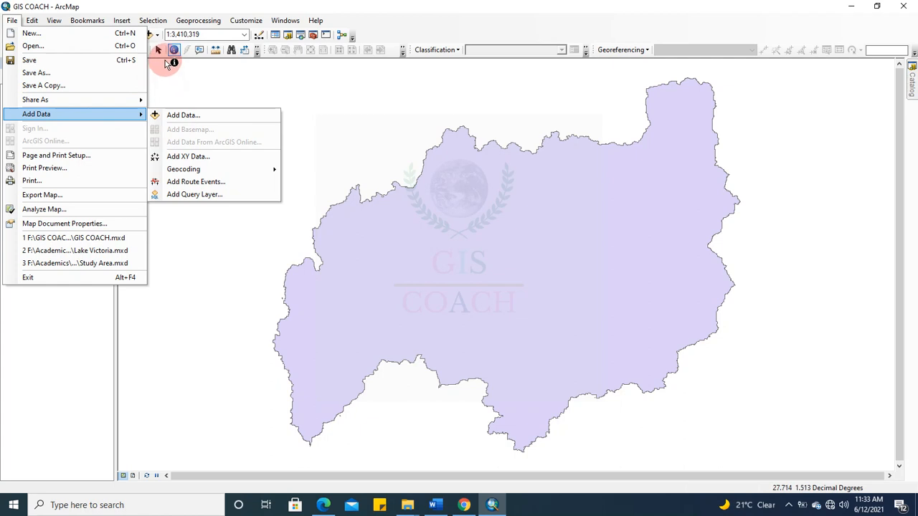
{"action": "left_click", "coordinate": [61, 195]}
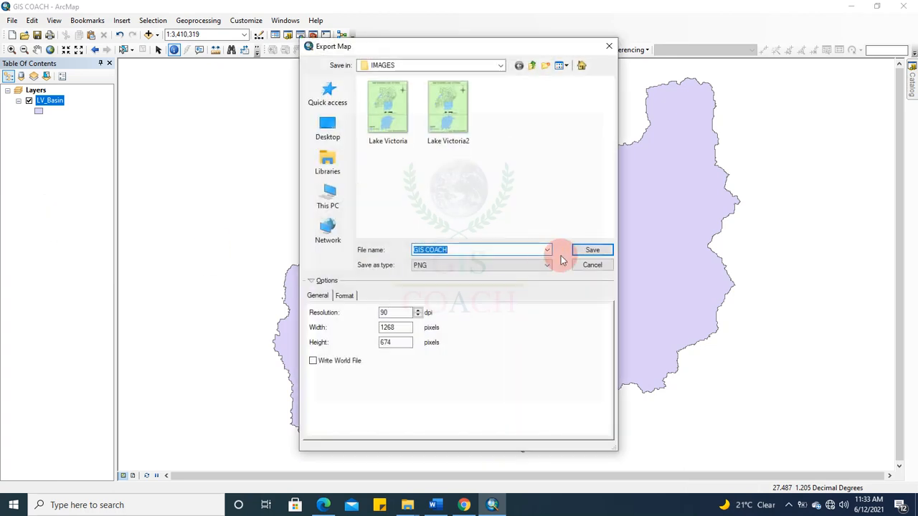
{"action": "left_click", "coordinate": [609, 49]}
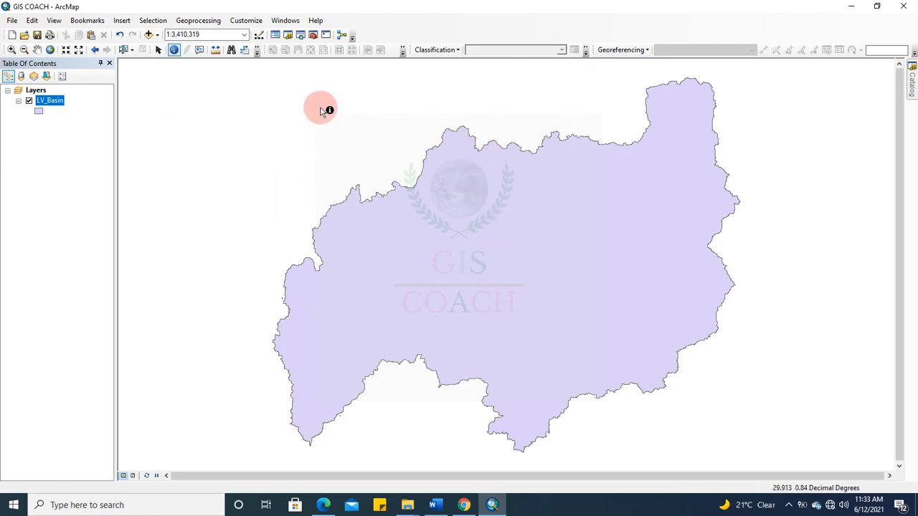
Hide and redisplay the LV_Basin layer twice to show how layer visibility works
{"action": "left_click", "coordinate": [29, 101]}
{"action": "left_click", "coordinate": [29, 102]}
{"action": "left_click", "coordinate": [29, 102]}
{"action": "left_click", "coordinate": [29, 102]}
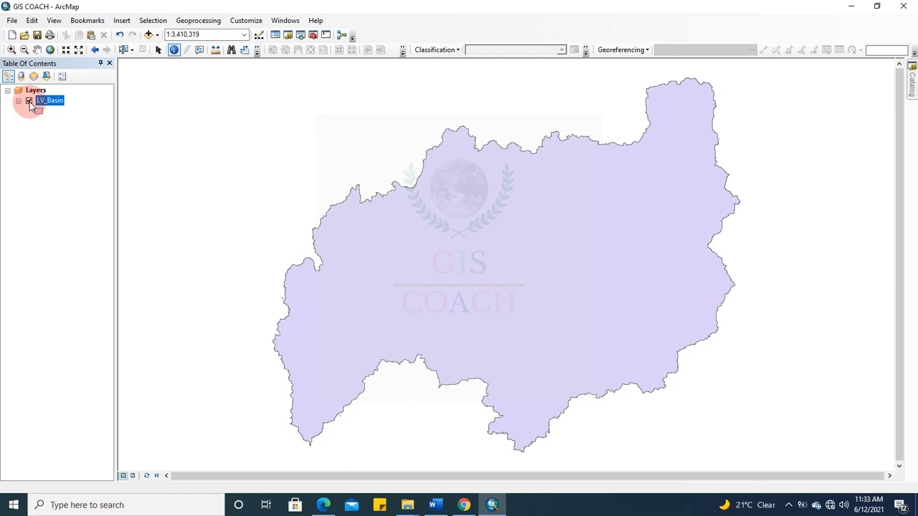
Change the LV_Basin polygon symbol to a red outline and a blue fill
{"action": "left_click", "coordinate": [40, 113]}
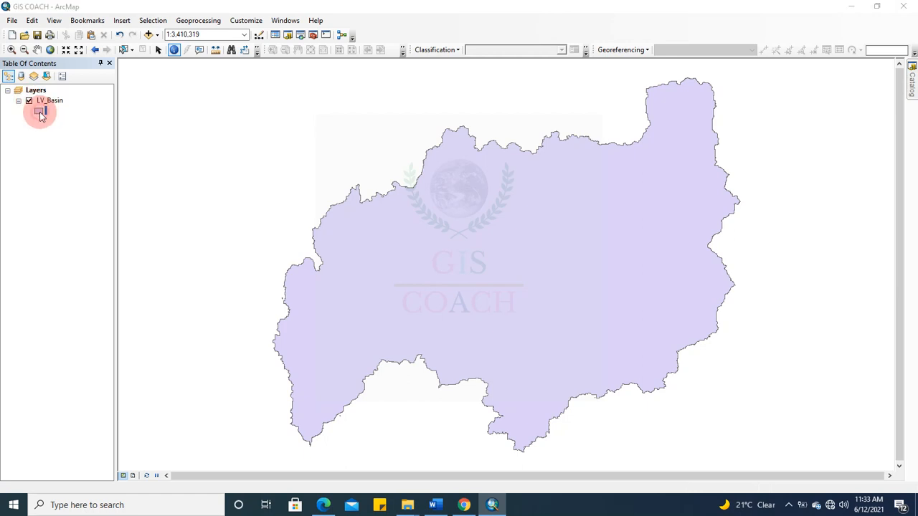
{"action": "left_click_drag", "start_coordinate": [485, 116], "coordinate": [299, 117]}
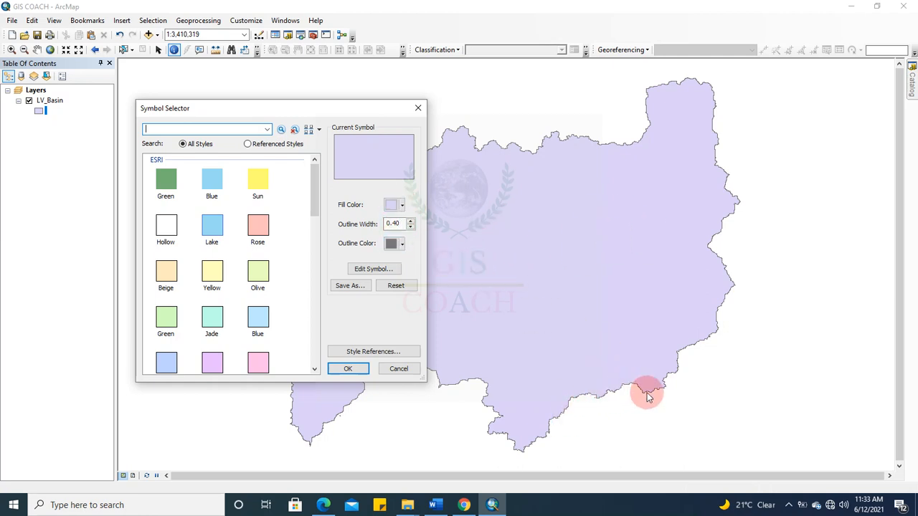
{"action": "left_click", "coordinate": [401, 245]}
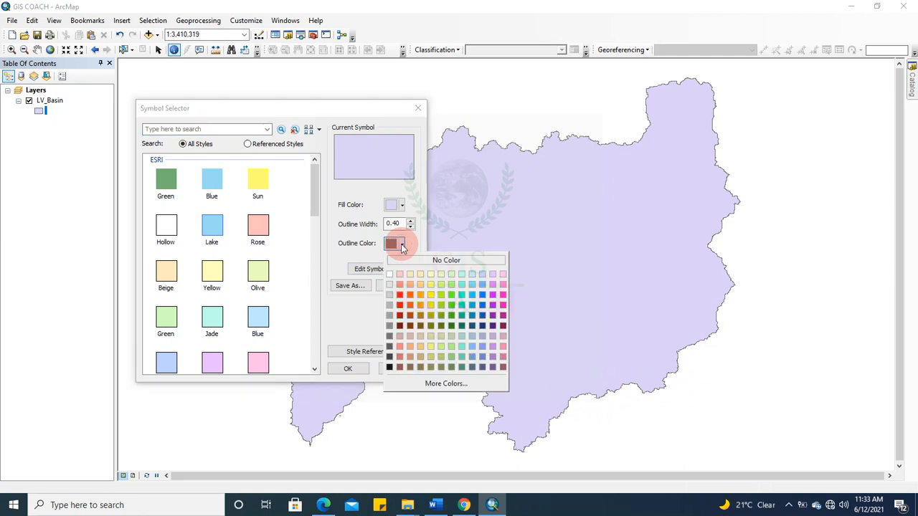
{"action": "left_click", "coordinate": [399, 295]}
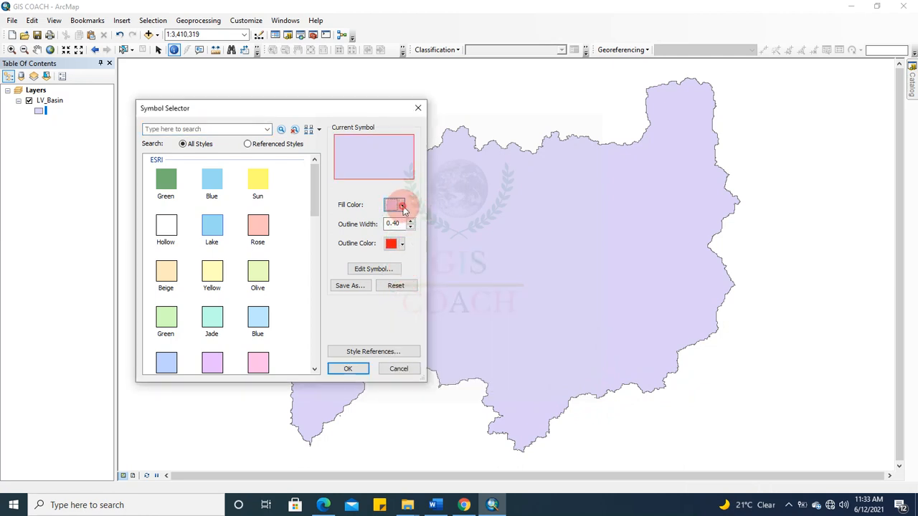
{"action": "left_click", "coordinate": [404, 207]}
{"action": "left_click", "coordinate": [483, 262]}
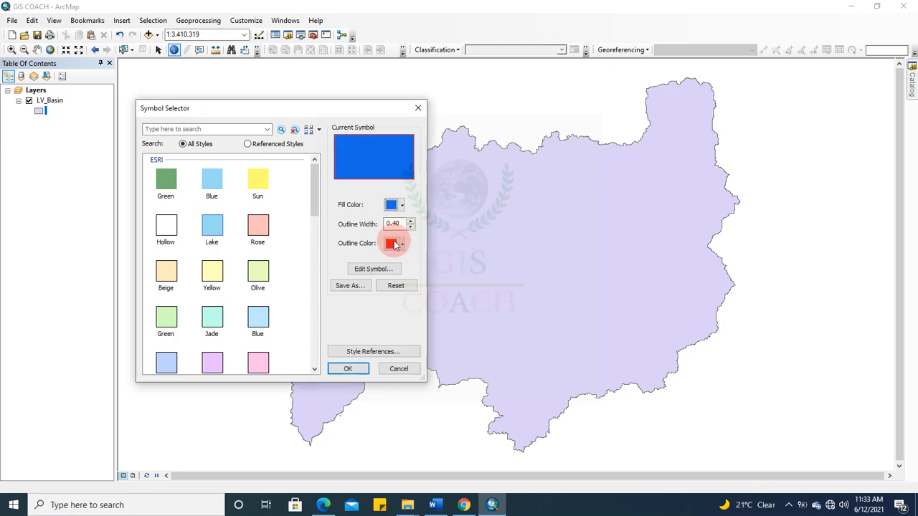
{"action": "left_click", "coordinate": [350, 368]}
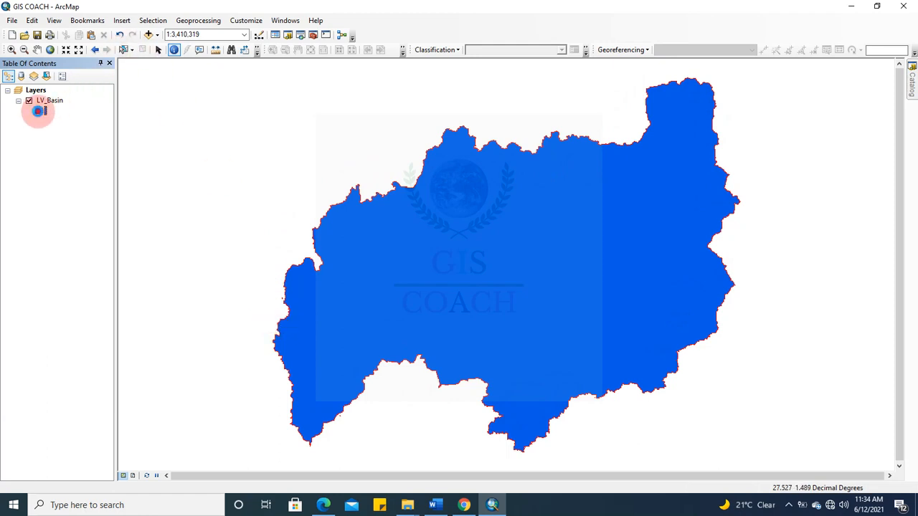
Set the LV_Basin symbol's outline width to 1
{"action": "left_click", "coordinate": [38, 112]}
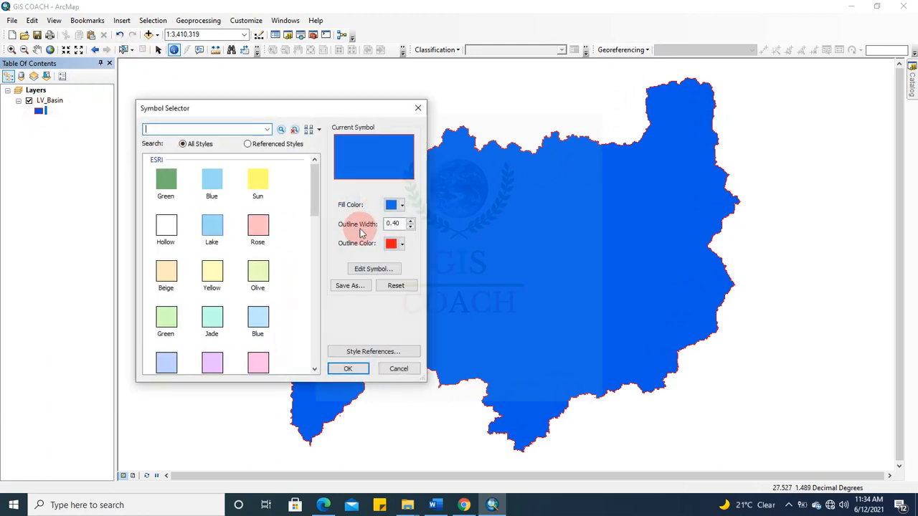
{"action": "left_click", "coordinate": [412, 222]}
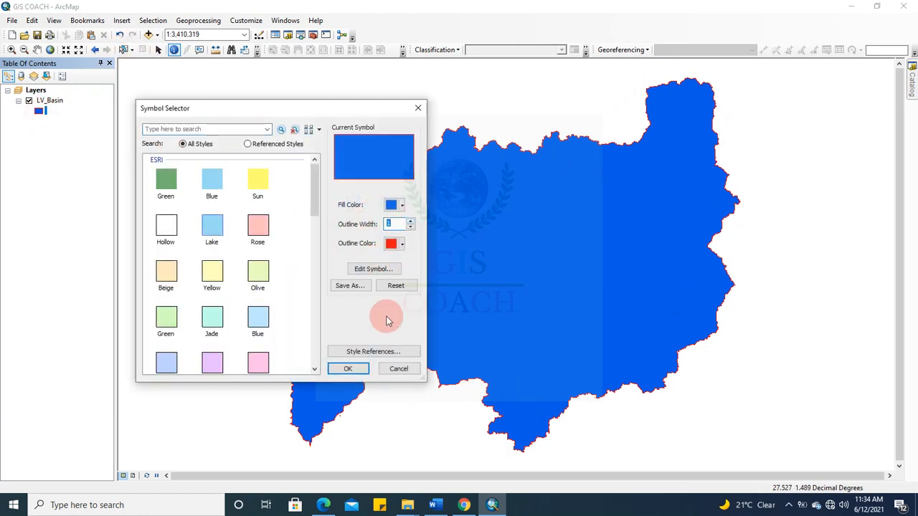
{"action": "left_click", "coordinate": [363, 369]}
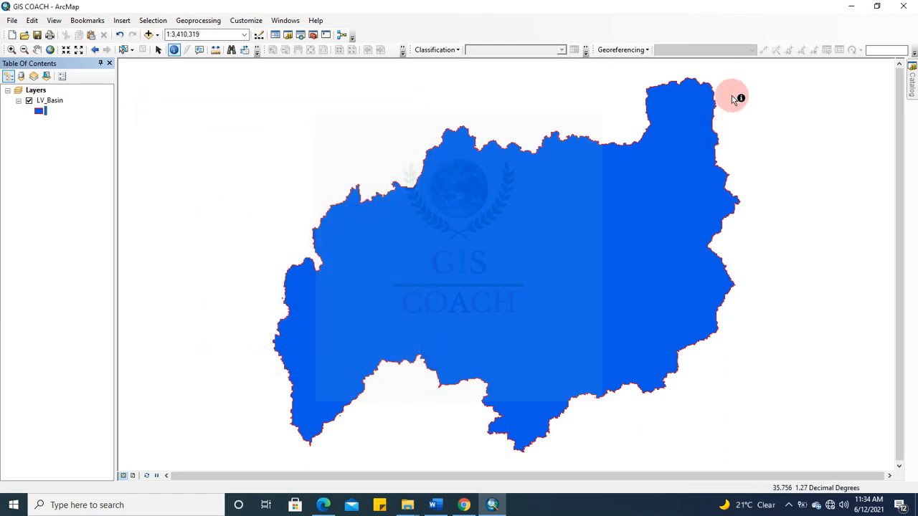
Change the LV_Basin polygon symbol to the Hollow style with a red outline
{"action": "left_click", "coordinate": [41, 113]}
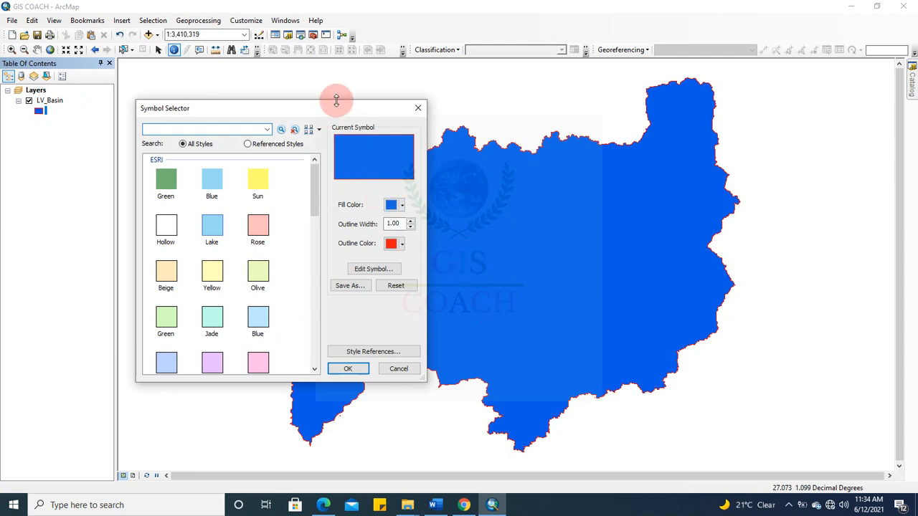
{"action": "left_click_drag", "start_coordinate": [327, 108], "coordinate": [213, 92]}
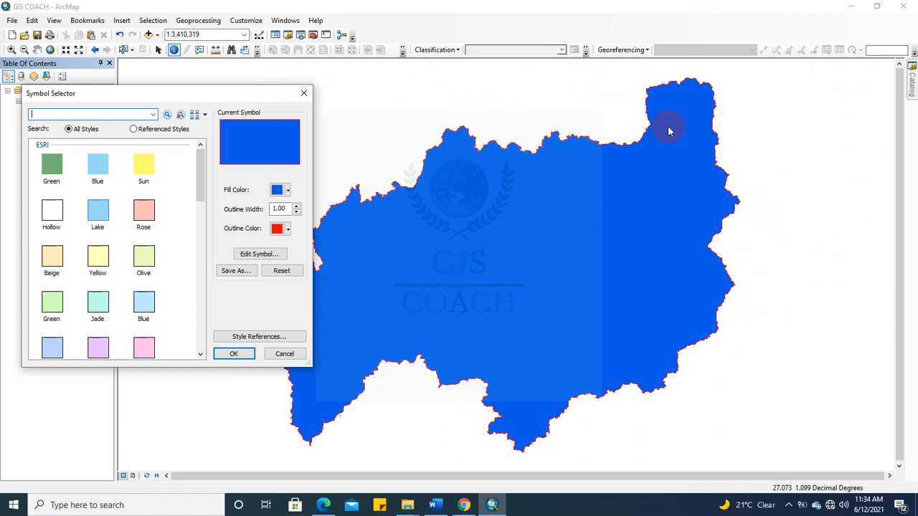
{"action": "left_click", "coordinate": [51, 212]}
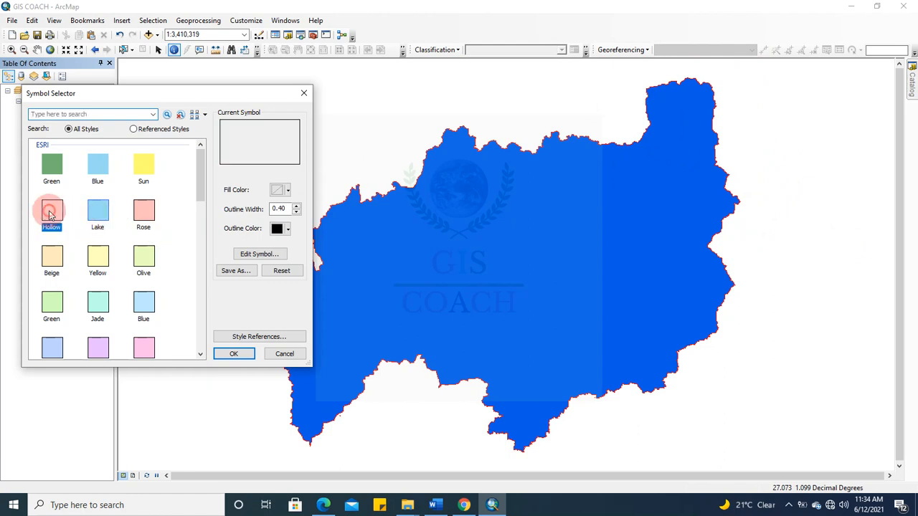
{"action": "left_click", "coordinate": [286, 229]}
{"action": "left_click", "coordinate": [287, 283]}
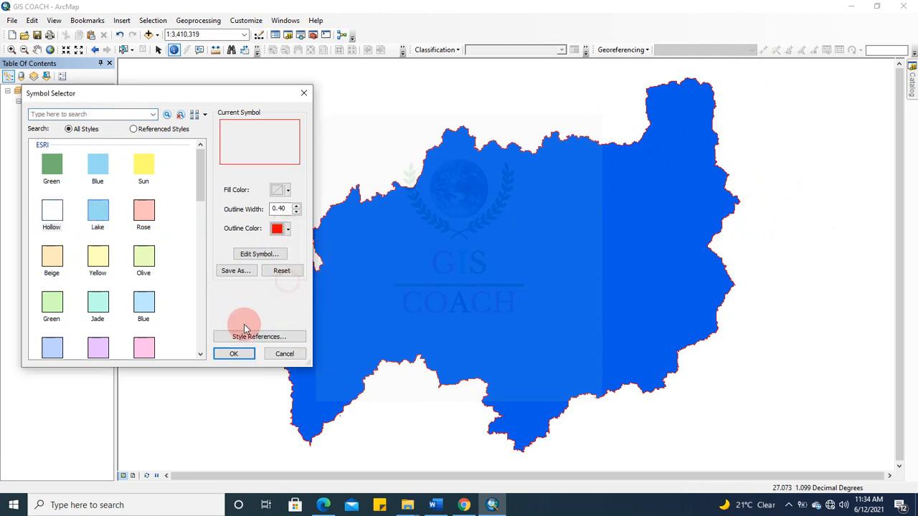
{"action": "left_click", "coordinate": [233, 354]}
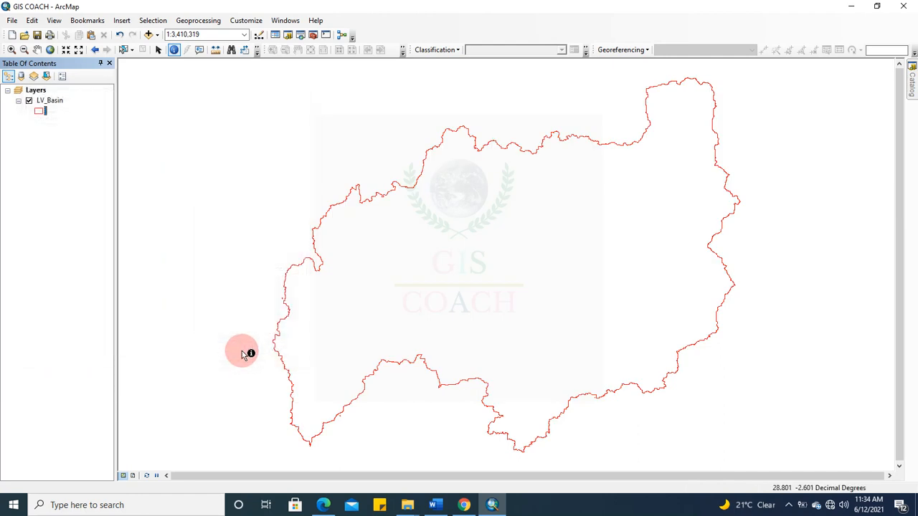
Examine the classification tools, including the hidden ones, and the Georeferencing commands
{"action": "scroll", "coordinate": [551, 310], "scroll_direction": "down", "scroll_amount": 4}
{"action": "scroll", "coordinate": [551, 310], "scroll_direction": "up", "scroll_amount": 8}
{"action": "scroll", "coordinate": [552, 310], "scroll_direction": "down", "scroll_amount": 3}
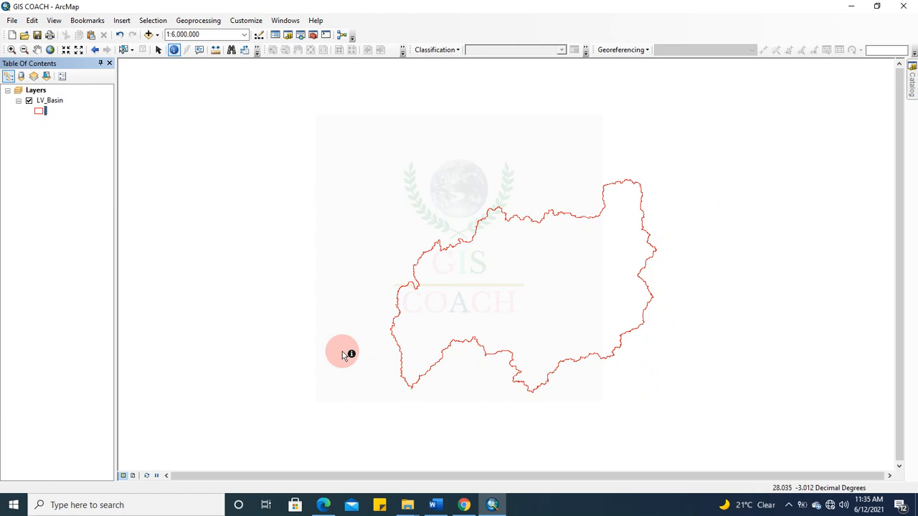
{"action": "left_click", "coordinate": [428, 50]}
{"action": "left_click", "coordinate": [578, 52]}
{"action": "left_click", "coordinate": [585, 50]}
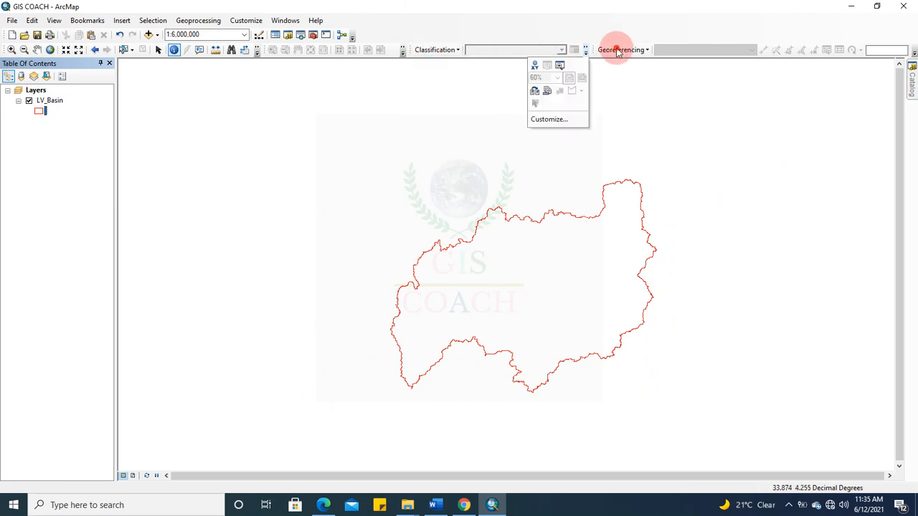
{"action": "left_click", "coordinate": [618, 50]}
{"action": "left_click", "coordinate": [574, 27]}
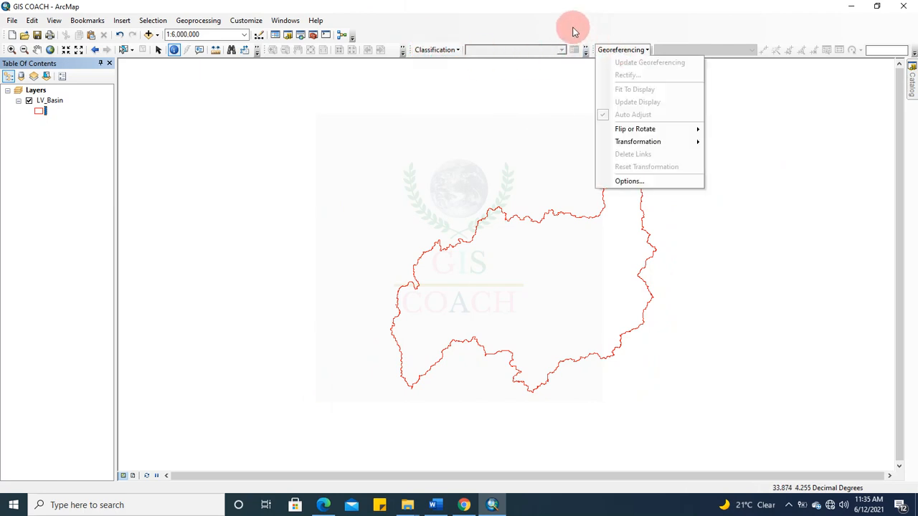
Undock the Image Classification toolbar and float it above the map beside the main menus
{"action": "left_click", "coordinate": [433, 49]}
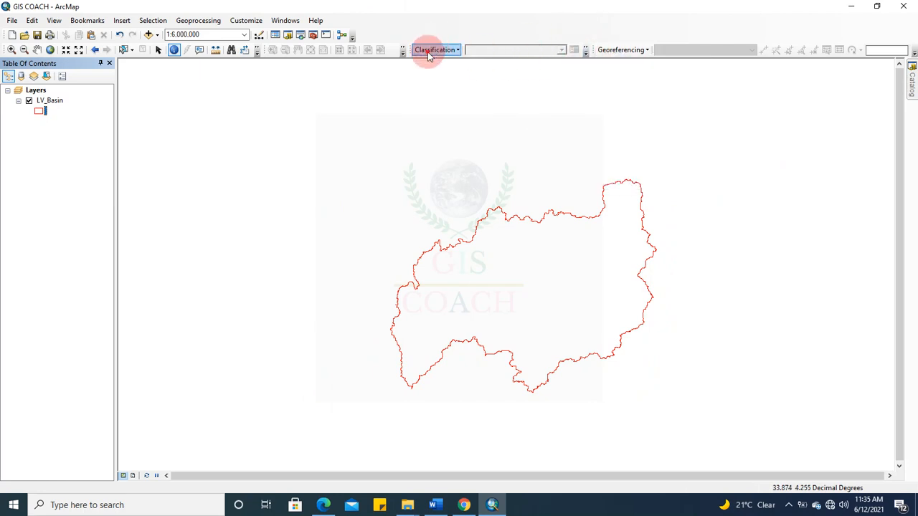
{"action": "left_click", "coordinate": [464, 39]}
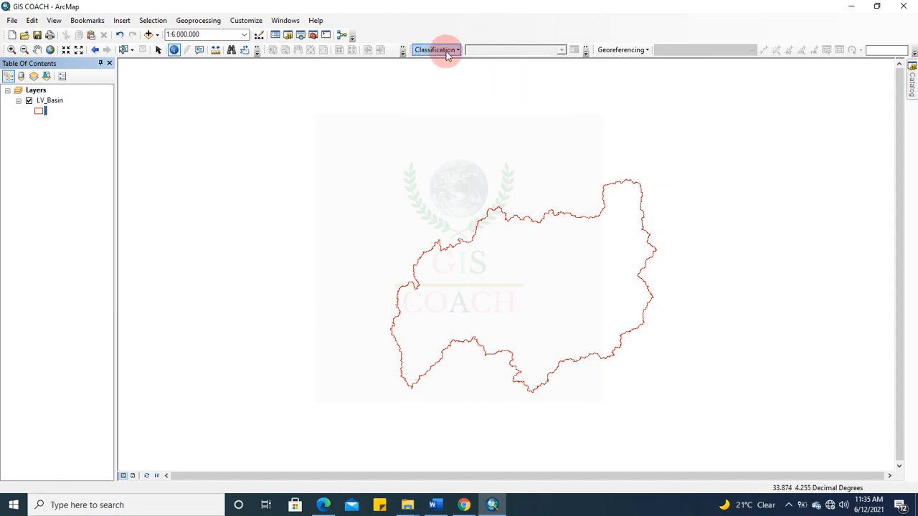
{"action": "left_click_drag", "start_coordinate": [483, 41], "coordinate": [441, 17]}
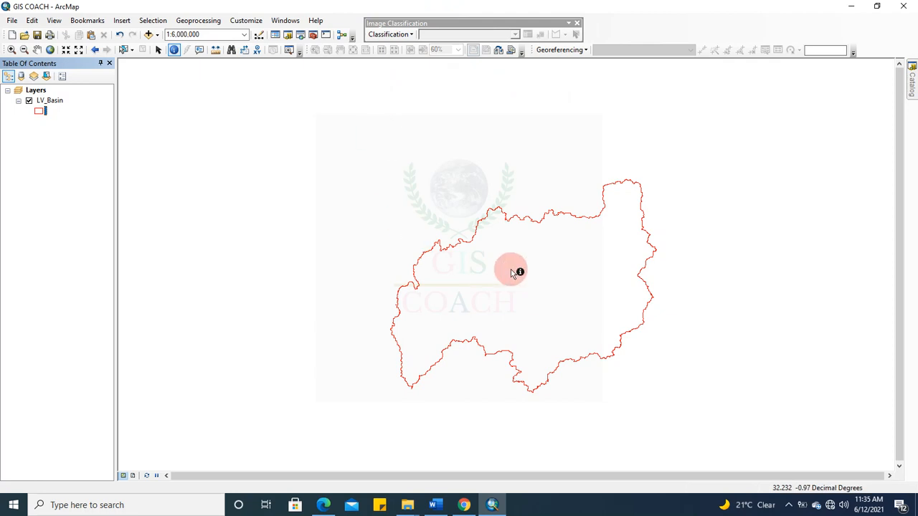
{"action": "scroll", "coordinate": [517, 272], "scroll_direction": "up", "scroll_amount": 1}
{"action": "scroll", "coordinate": [512, 273], "scroll_direction": "down", "scroll_amount": 2}
{"action": "scroll", "coordinate": [512, 272], "scroll_direction": "up", "scroll_amount": 3}
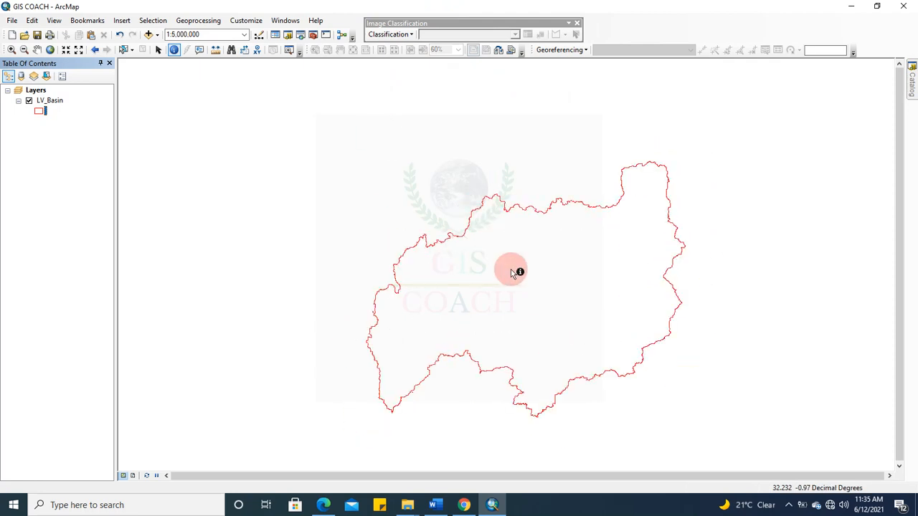
{"action": "scroll", "coordinate": [511, 273], "scroll_direction": "down", "scroll_amount": 2}
{"action": "scroll", "coordinate": [514, 273], "scroll_direction": "down", "scroll_amount": 1}
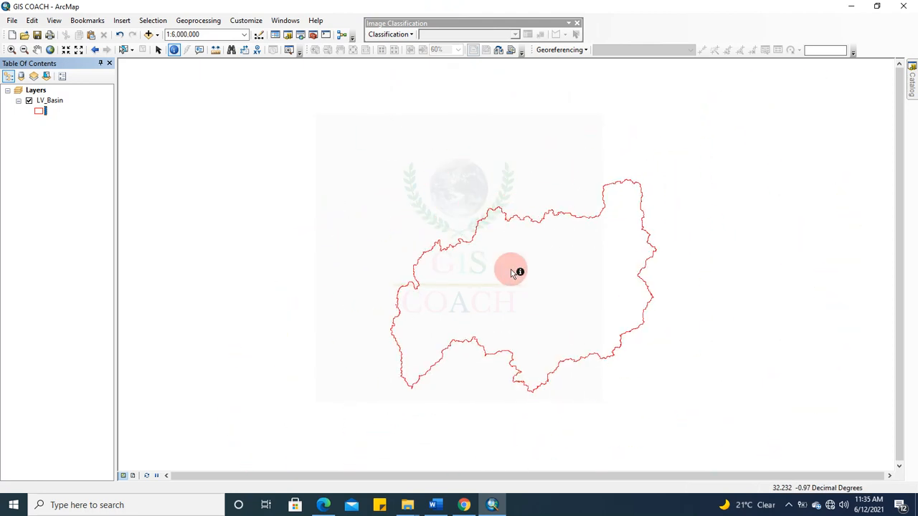